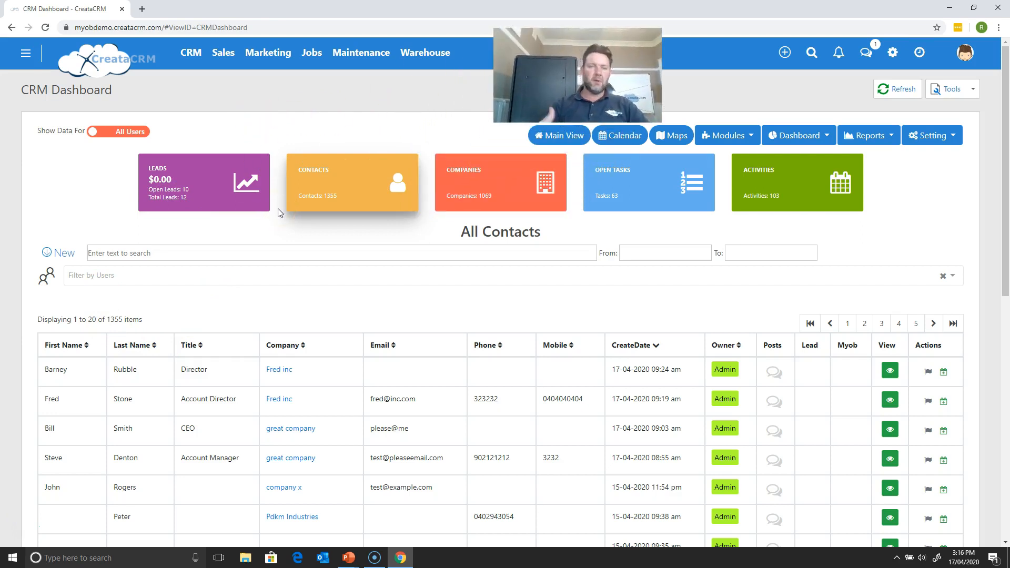
{"action": "left_click", "coordinate": [198, 261]}
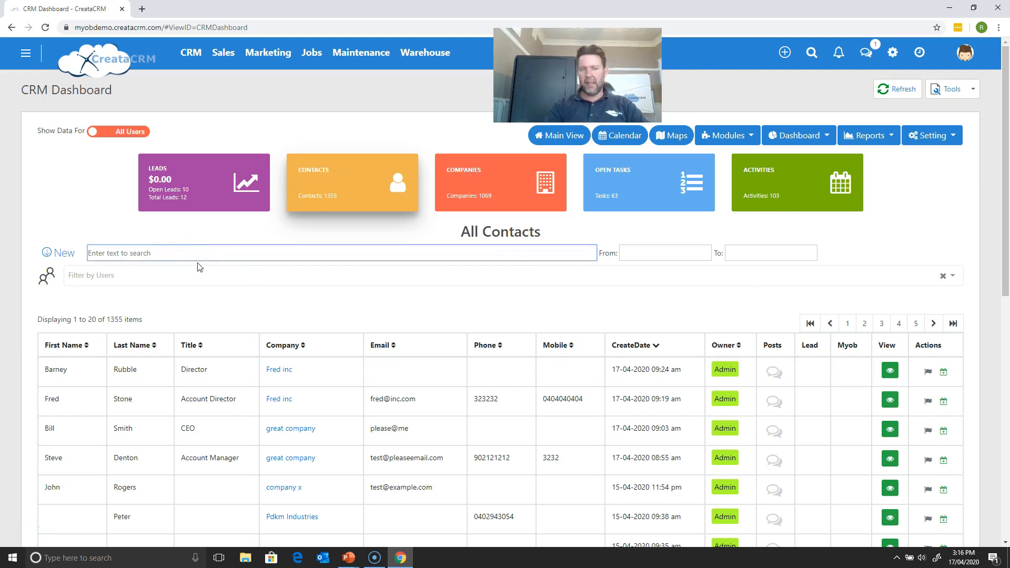
{"action": "left_click", "coordinate": [190, 277]}
{"action": "left_click", "coordinate": [101, 211]}
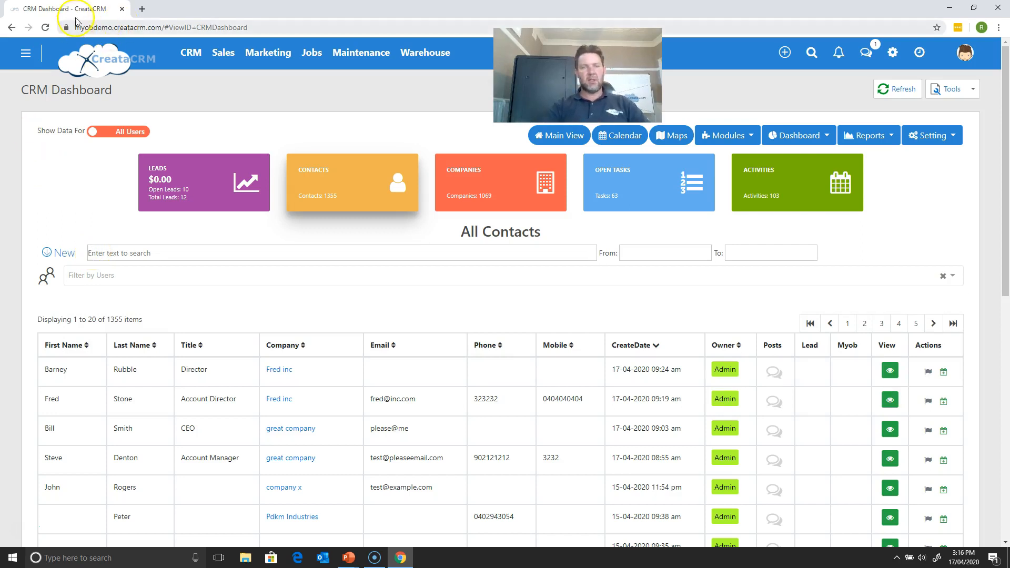
- Open the CRM Companies list and filter it to primary billing address state nsw
{"action": "left_click", "coordinate": [192, 56]}
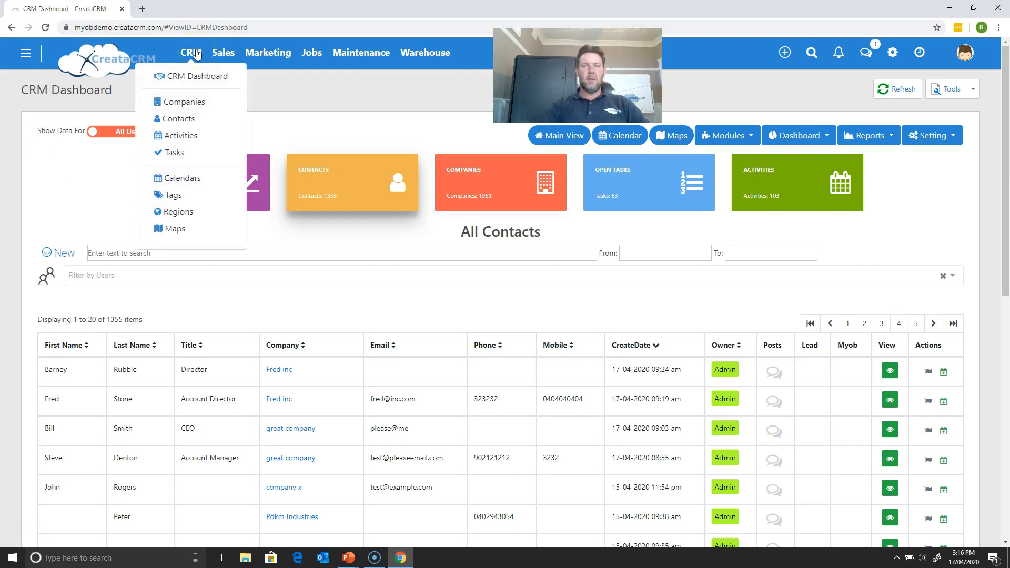
{"action": "left_click", "coordinate": [171, 102]}
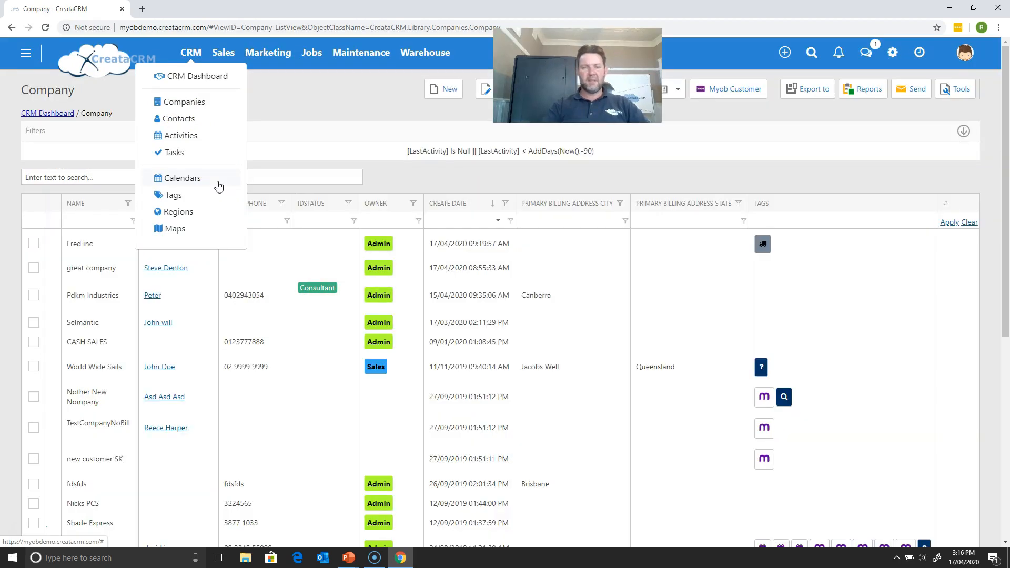
{"action": "left_click", "coordinate": [354, 98]}
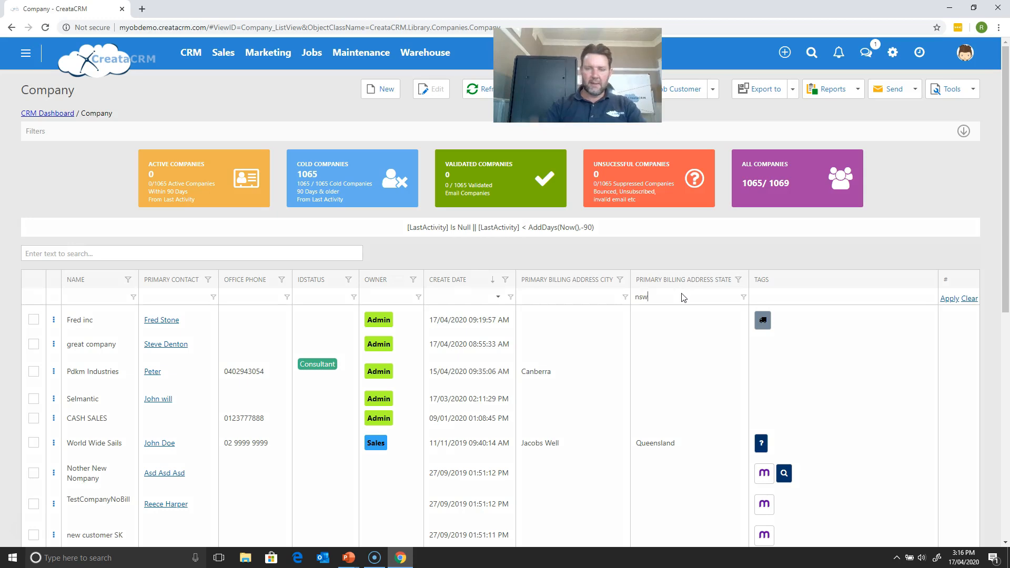
{"action": "key", "text": "Return"}
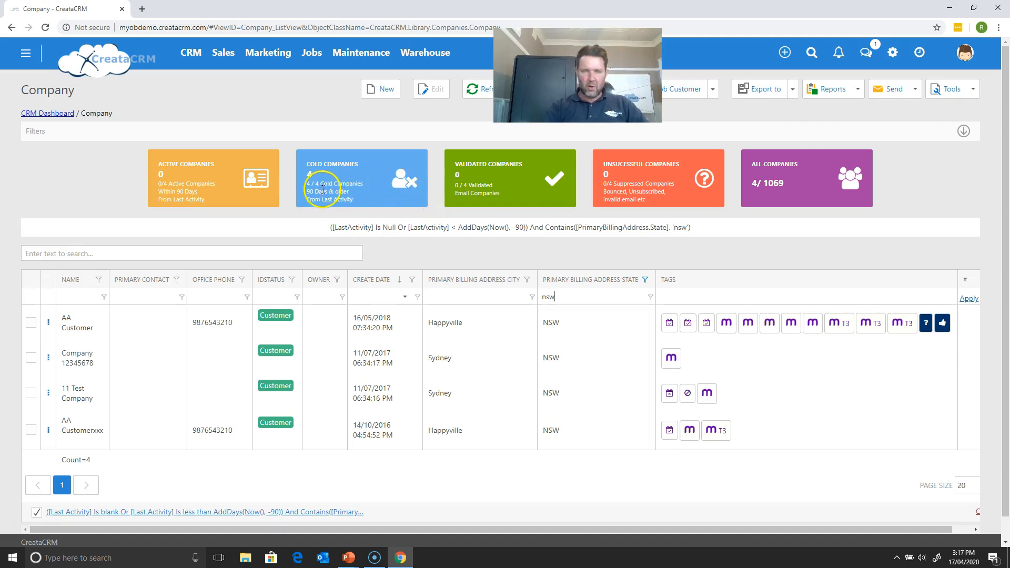
- Clear the whole filter on the company list, including the last-activity and billing state conditions
{"action": "left_click", "coordinate": [807, 180]}
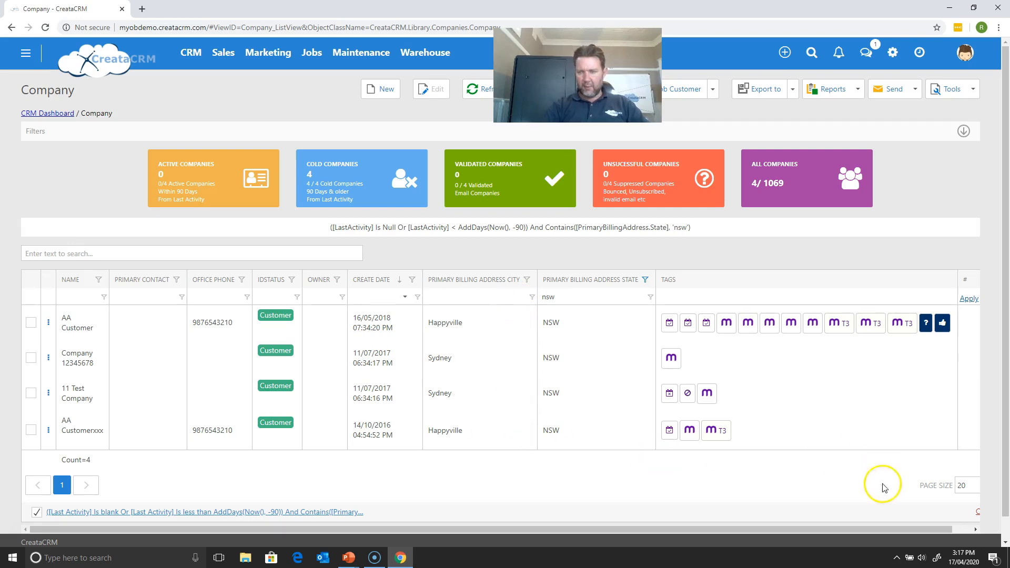
{"action": "left_click_drag", "start_coordinate": [942, 530], "coordinate": [961, 530]}
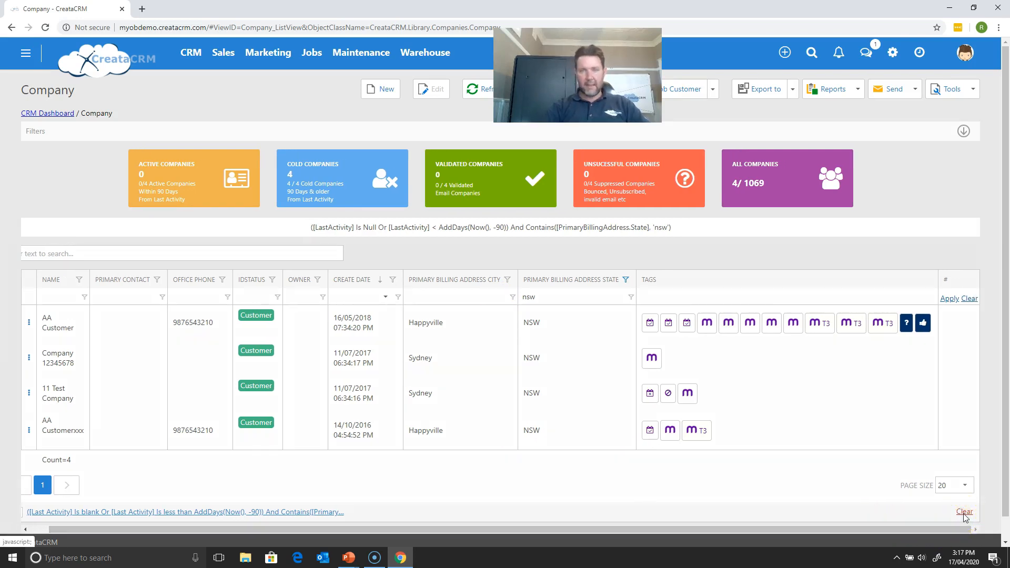
{"action": "left_click", "coordinate": [964, 512]}
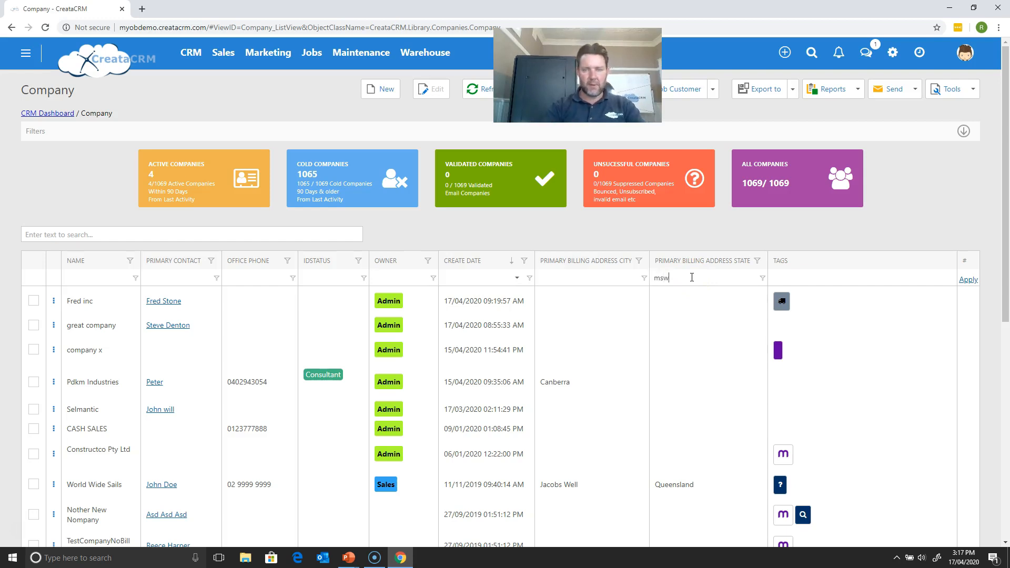
- Filter the companies by primary billing address state nsw and by names containing aa
{"action": "key", "text": "Return"}
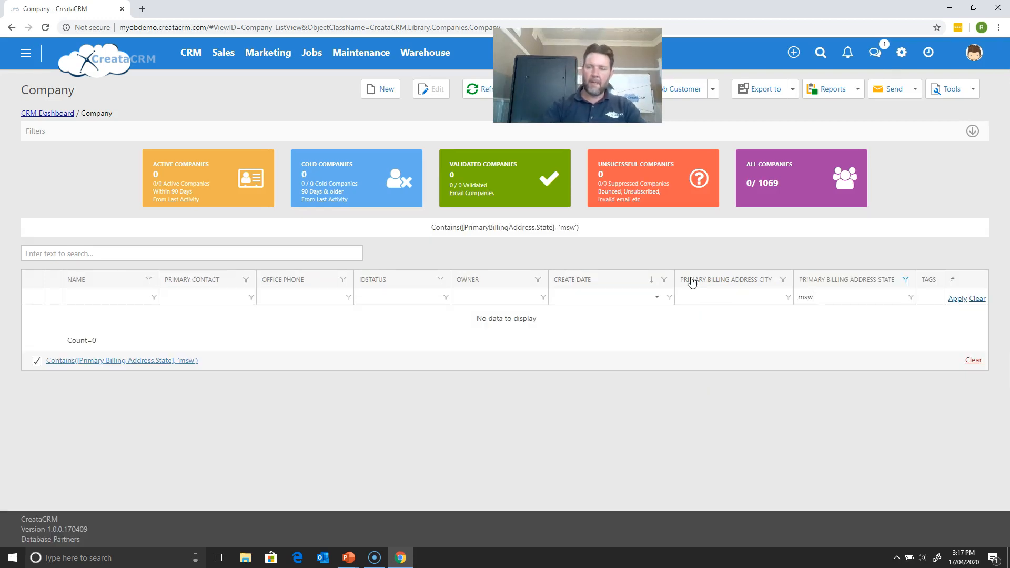
{"action": "key", "text": "Return"}
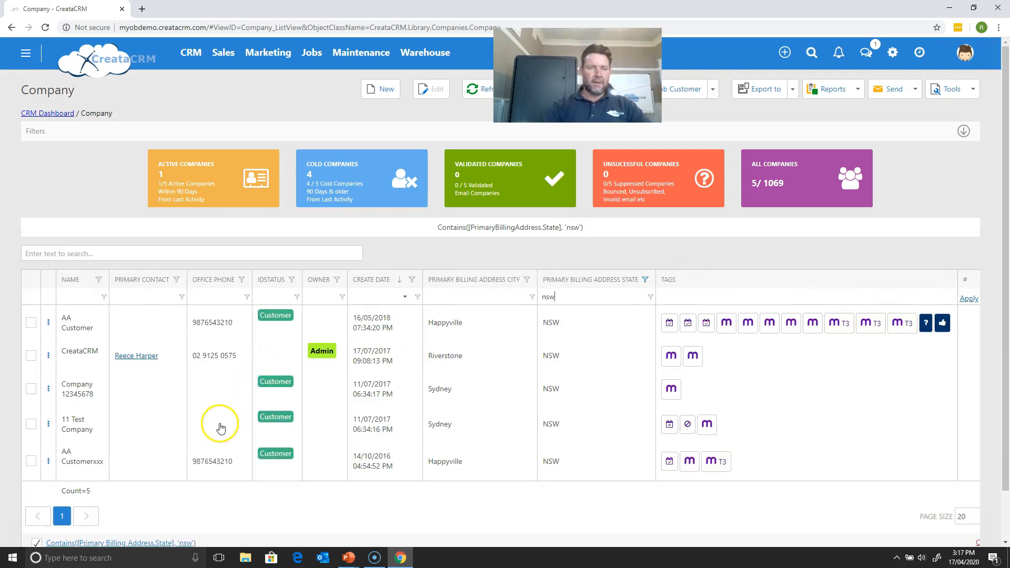
{"action": "left_click", "coordinate": [72, 298]}
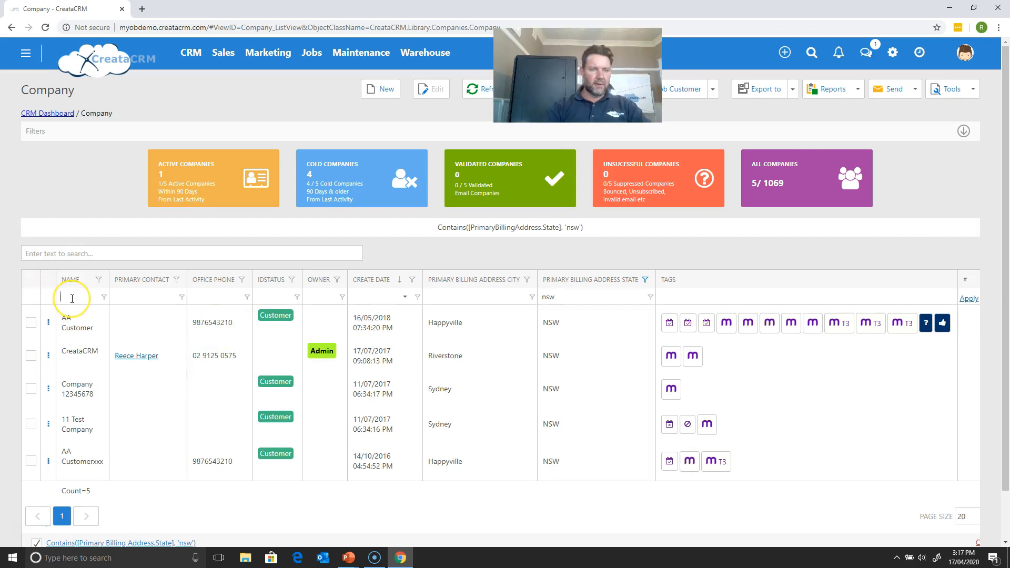
{"action": "type", "text": "aa"}
{"action": "key", "text": "Return"}
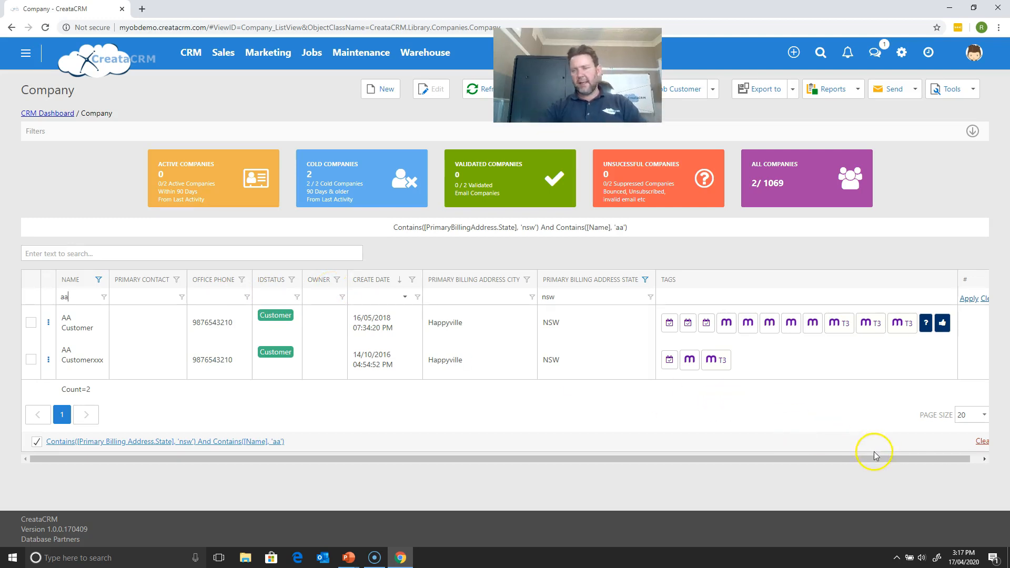
- Remove the combined billing state and name filter so that all companies are listed
{"action": "left_click_drag", "start_coordinate": [879, 459], "coordinate": [904, 457]}
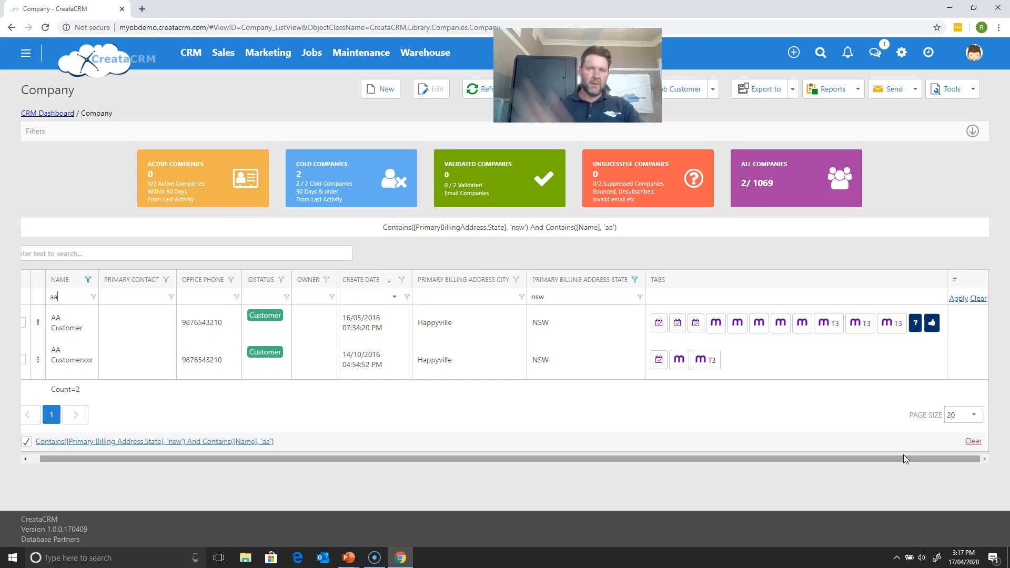
{"action": "left_click", "coordinate": [1008, 384]}
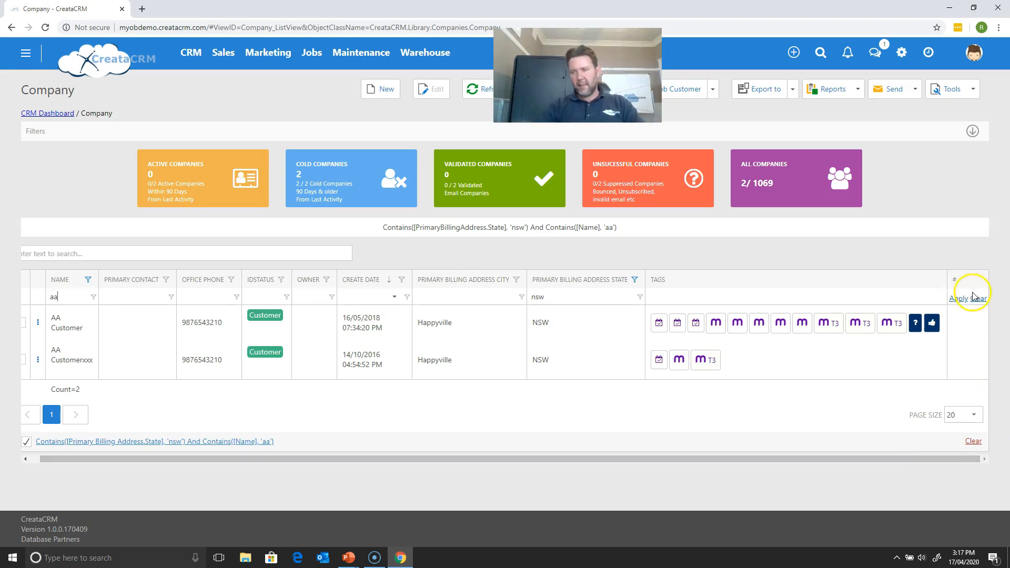
{"action": "left_click", "coordinate": [973, 442]}
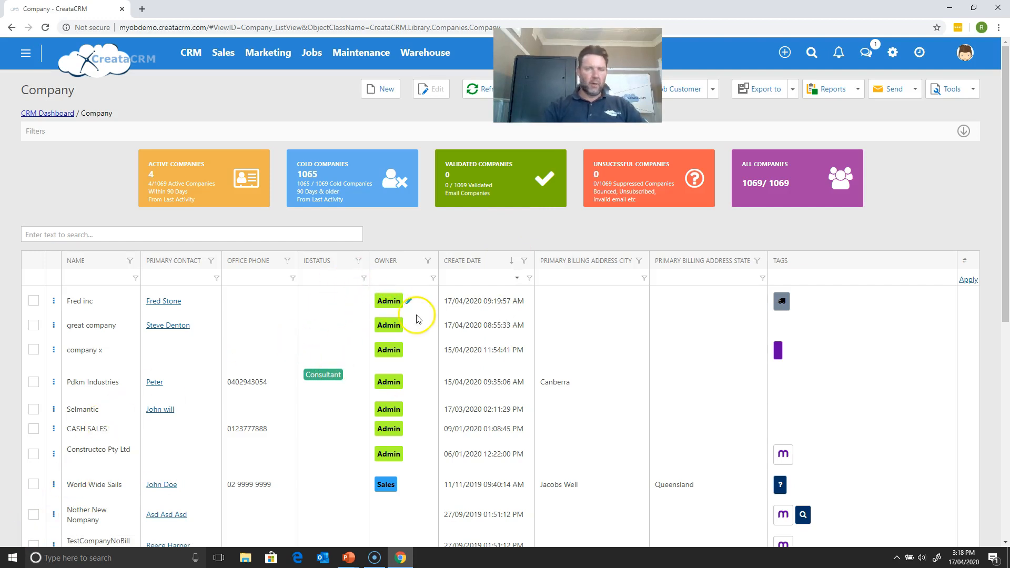
- Examine the page size options at the end of the company list without changing the size
{"action": "left_click_drag", "start_coordinate": [1006, 127], "coordinate": [985, 329]}
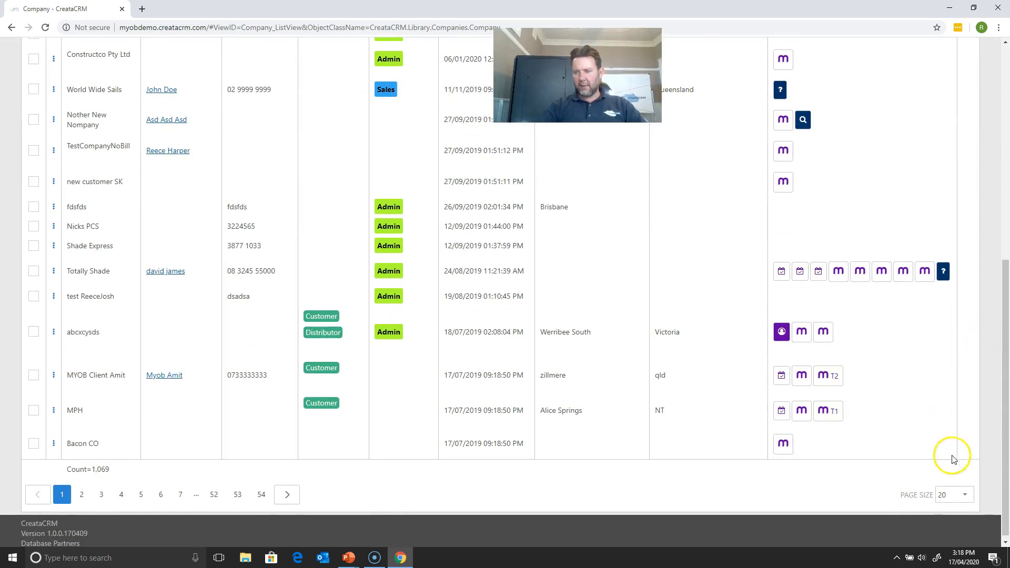
{"action": "left_click", "coordinate": [957, 493]}
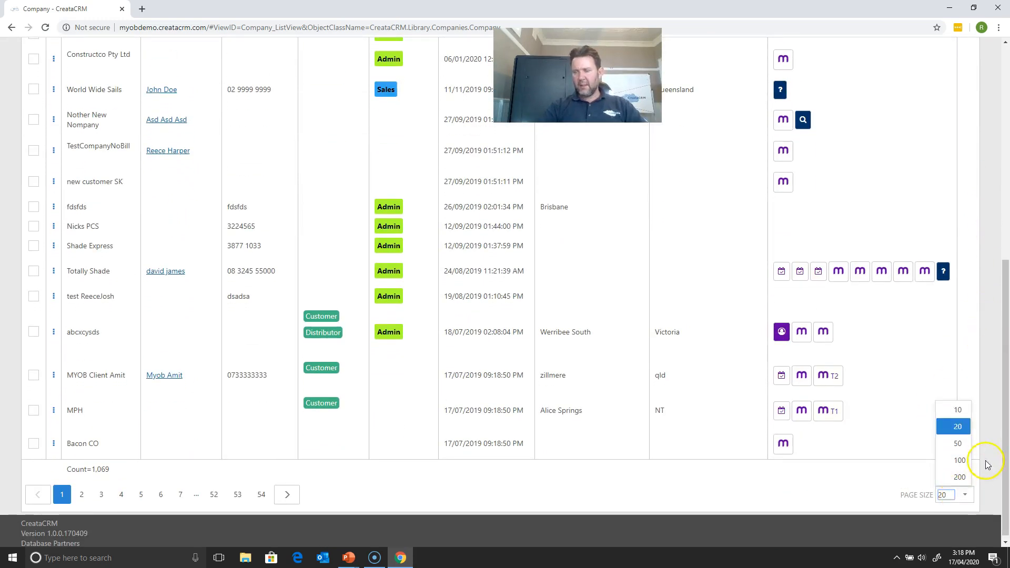
{"action": "left_click", "coordinate": [1001, 440]}
{"action": "left_click_drag", "start_coordinate": [1000, 414], "coordinate": [979, 248]}
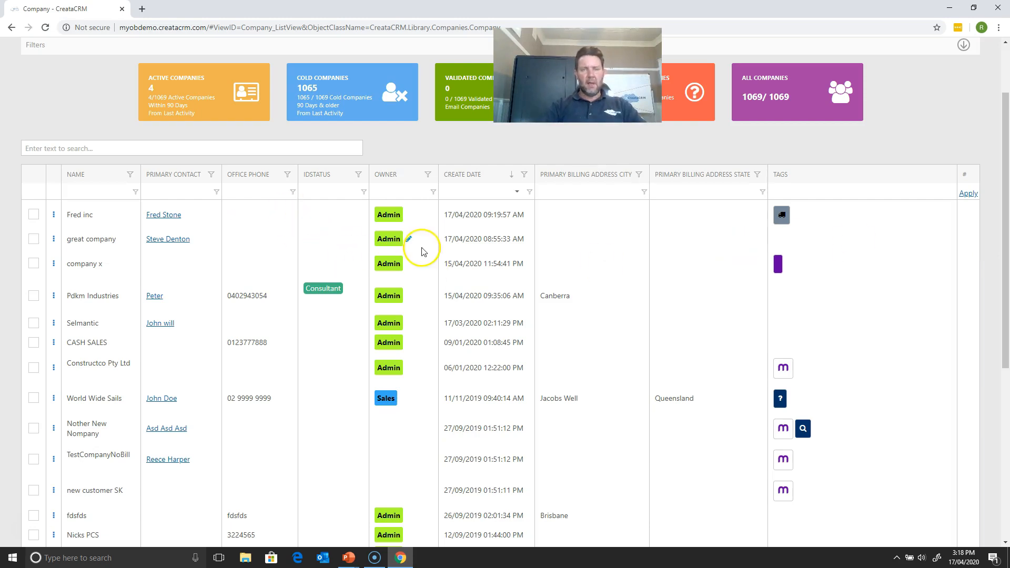
- Set the owner of Constructco Pty Ltd to crm and the owner of CASH SALES to sales guy
{"action": "left_click", "coordinate": [409, 368]}
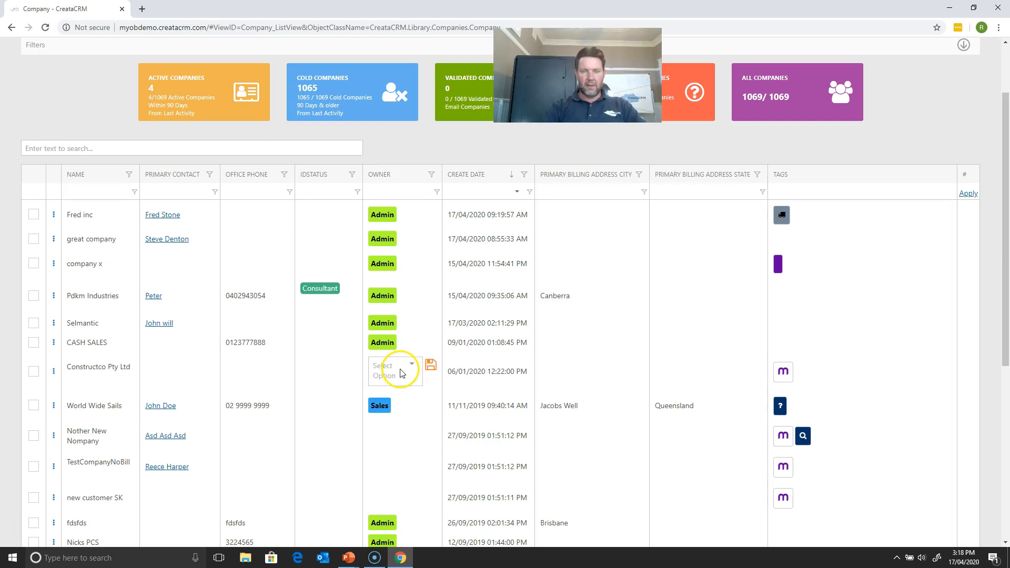
{"action": "left_click", "coordinate": [402, 370]}
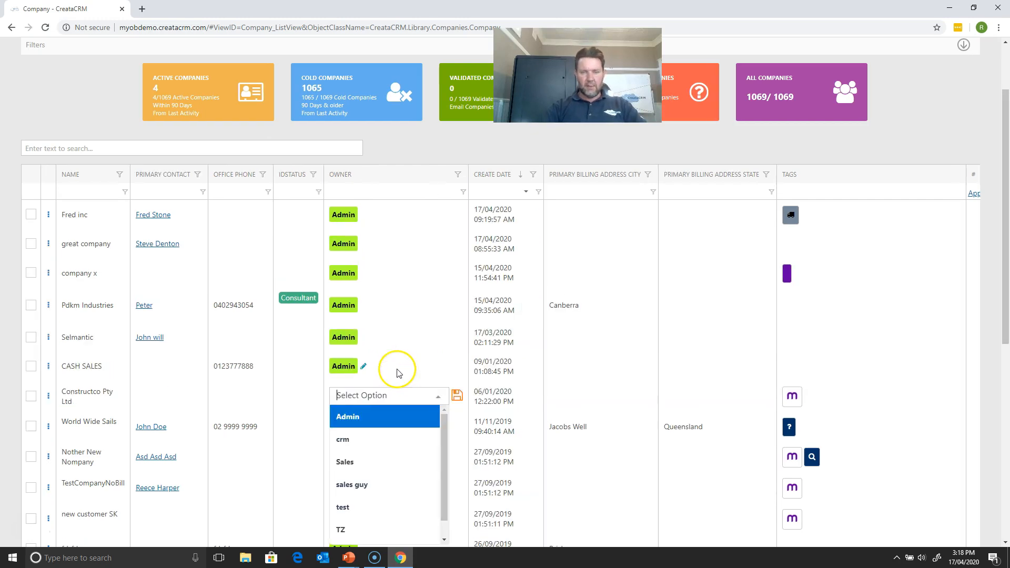
{"action": "left_click", "coordinate": [375, 448]}
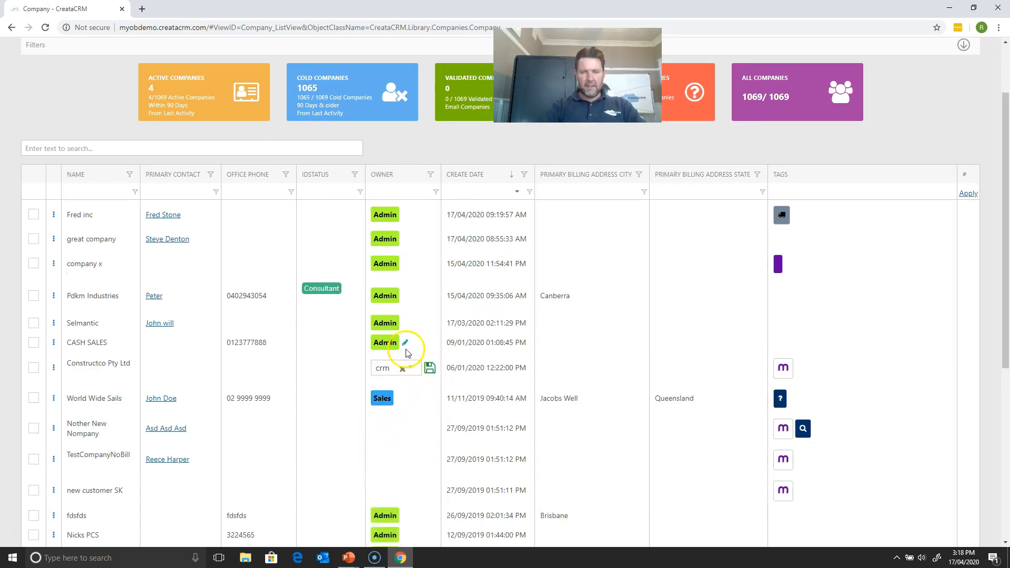
{"action": "left_click", "coordinate": [405, 342]}
{"action": "left_click", "coordinate": [403, 344]}
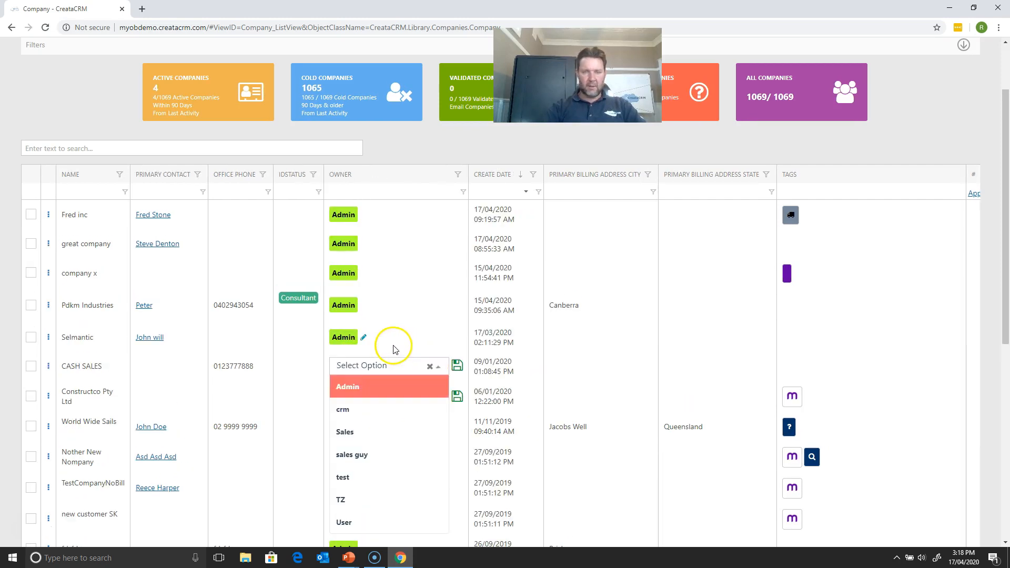
{"action": "left_click", "coordinate": [368, 453]}
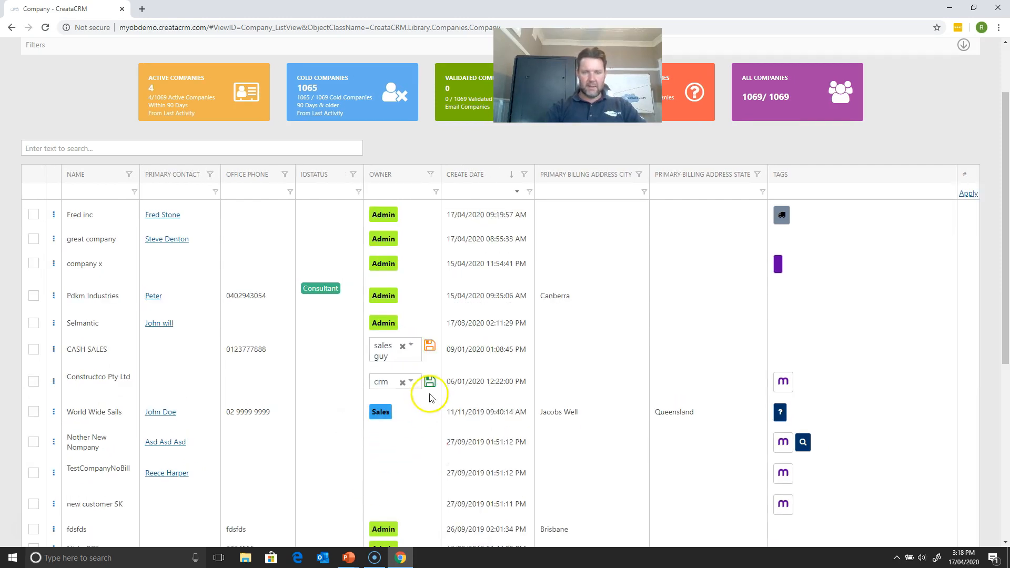
- Set the owner of Selmantic to User directly in the company list
{"action": "left_click", "coordinate": [389, 323]}
{"action": "left_click", "coordinate": [391, 326]}
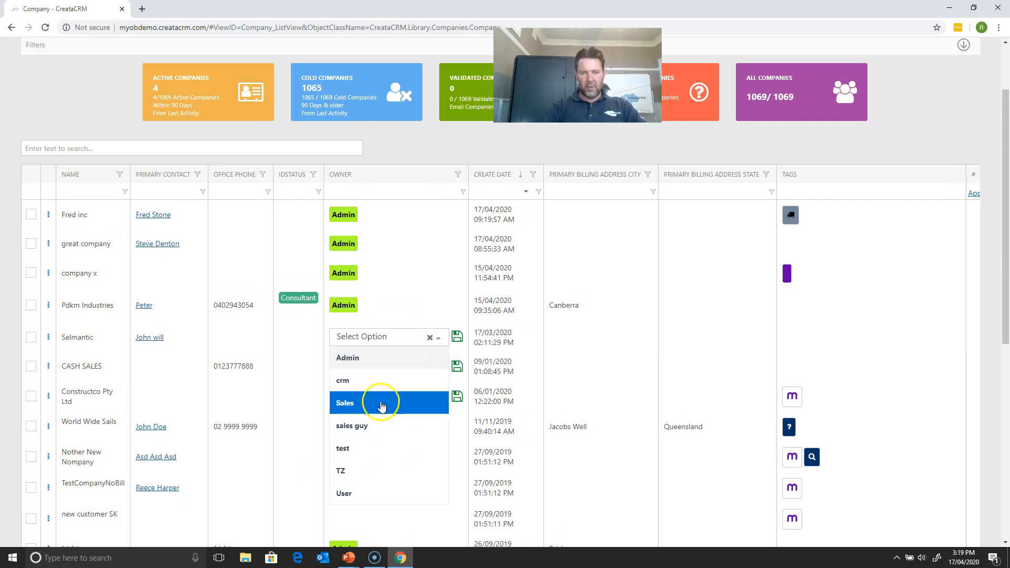
{"action": "left_click", "coordinate": [375, 483]}
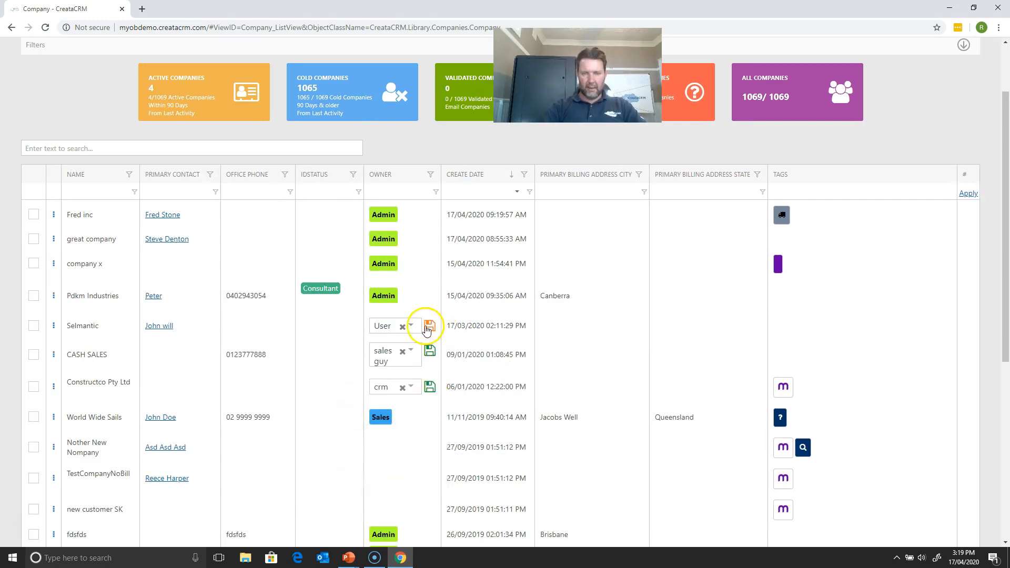
- Set the IDStatus of company x to Manufacturer and the IDStatus of Constructco Pty Ltd to Consultant
{"action": "mouse_move", "coordinate": [375, 310]}
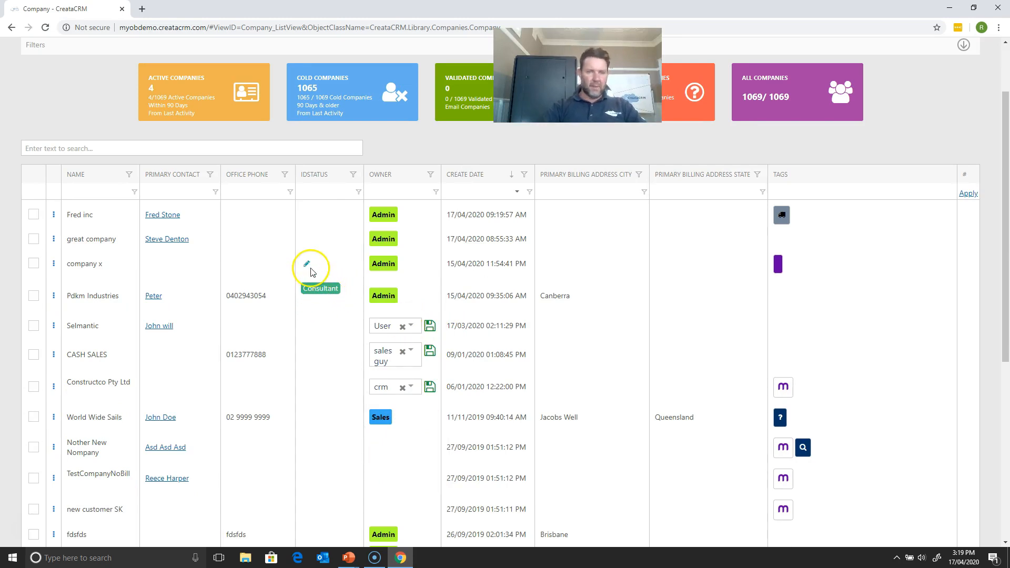
{"action": "left_click", "coordinate": [308, 270]}
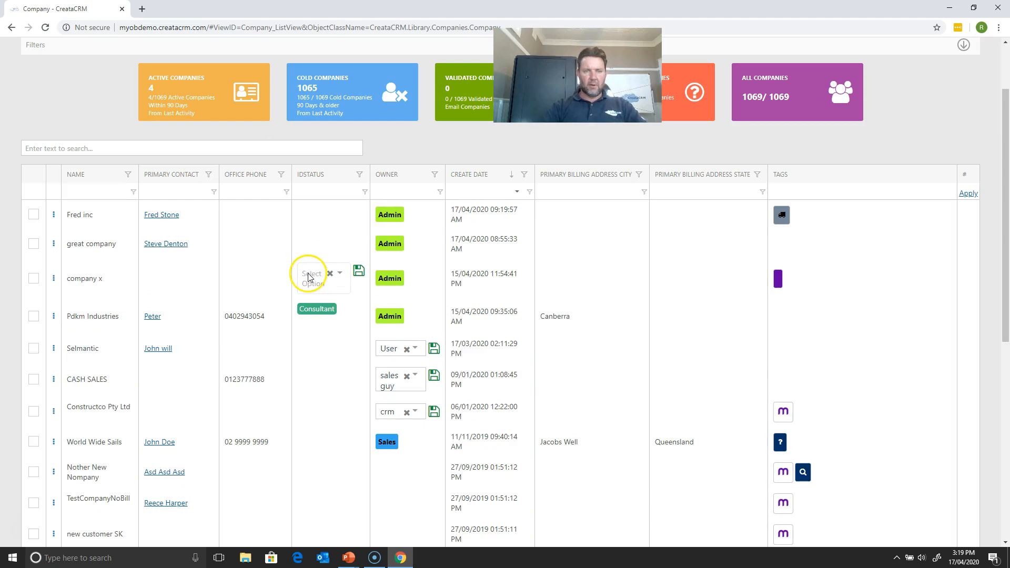
{"action": "left_click", "coordinate": [309, 273]}
{"action": "left_click", "coordinate": [323, 441]}
{"action": "left_click", "coordinate": [378, 272]}
{"action": "left_click", "coordinate": [284, 401]}
{"action": "left_click", "coordinate": [288, 402]}
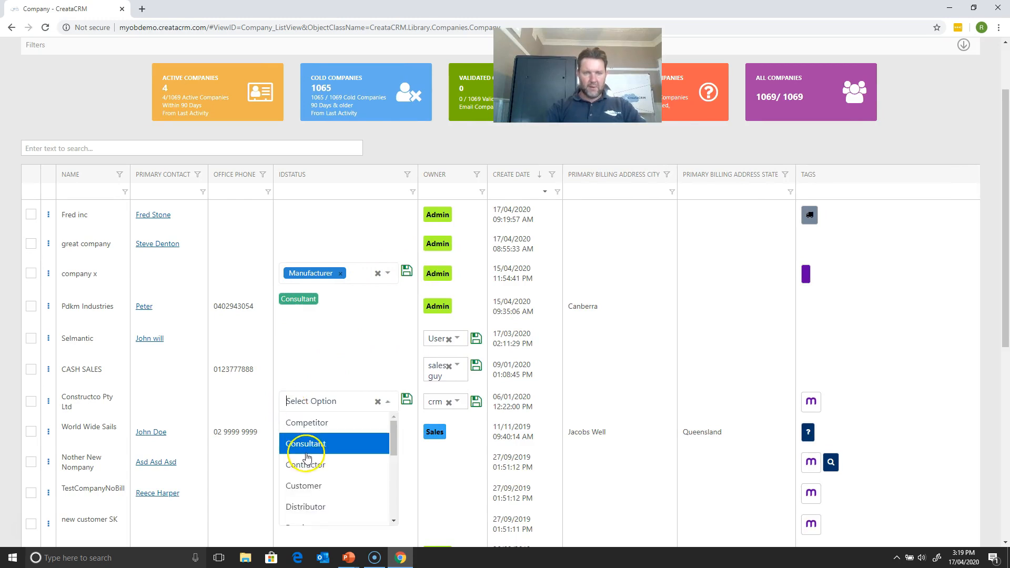
{"action": "left_click", "coordinate": [306, 465]}
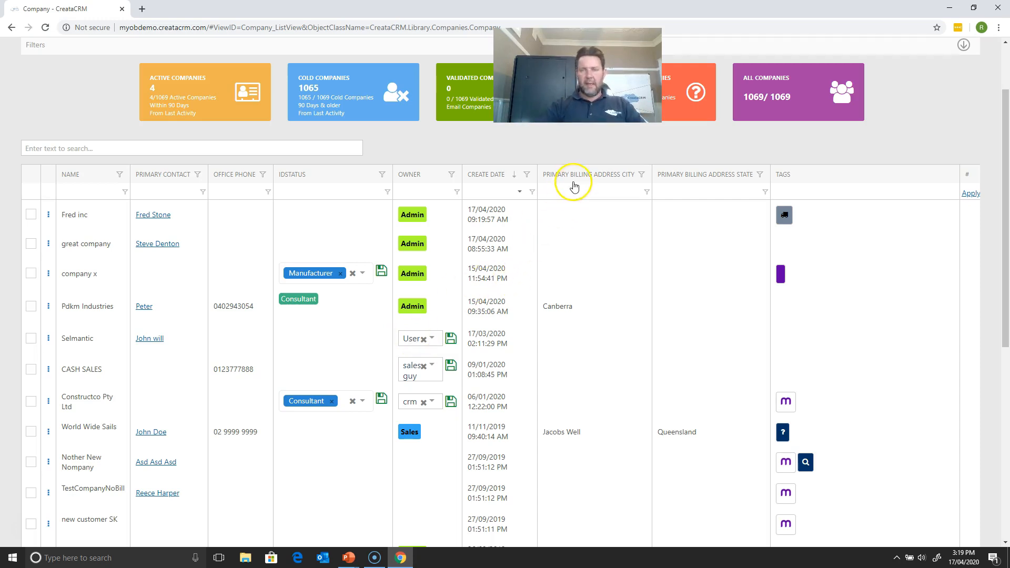
- Sort the companies by ascending create date and open the Column Chooser, enlarging it over the table
{"action": "left_click", "coordinate": [627, 178]}
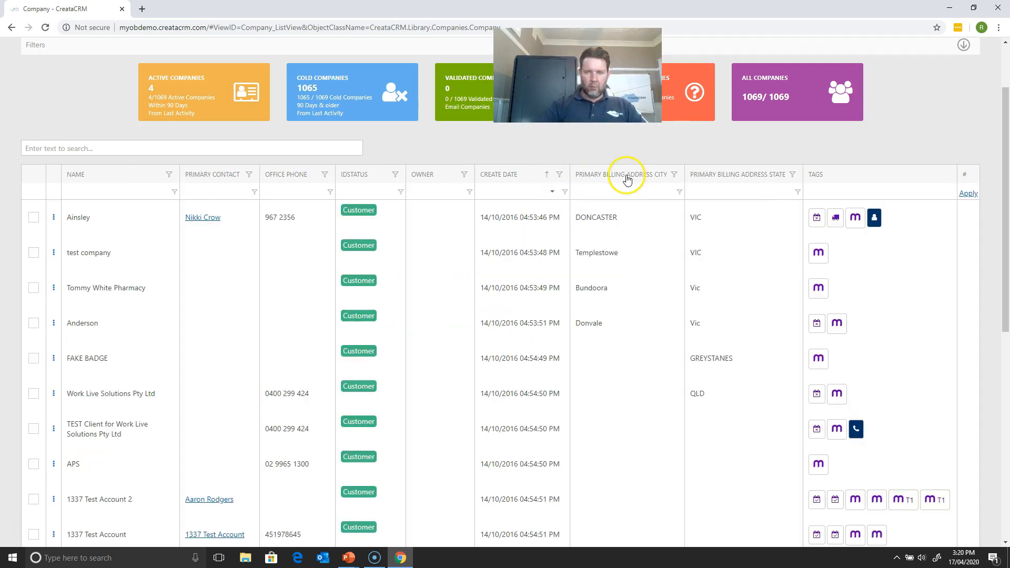
{"action": "right_click", "coordinate": [627, 180]}
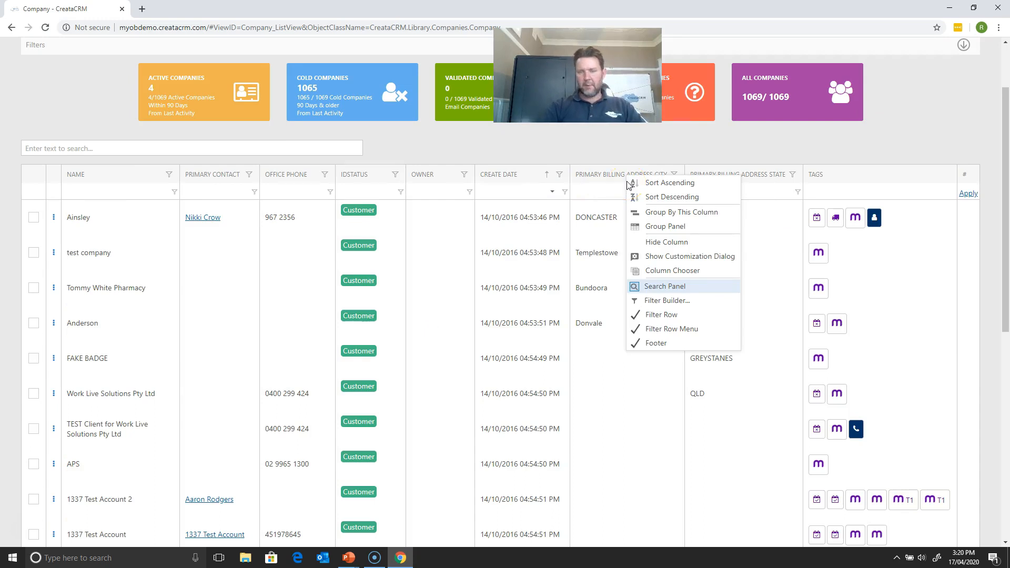
{"action": "left_click", "coordinate": [666, 269]}
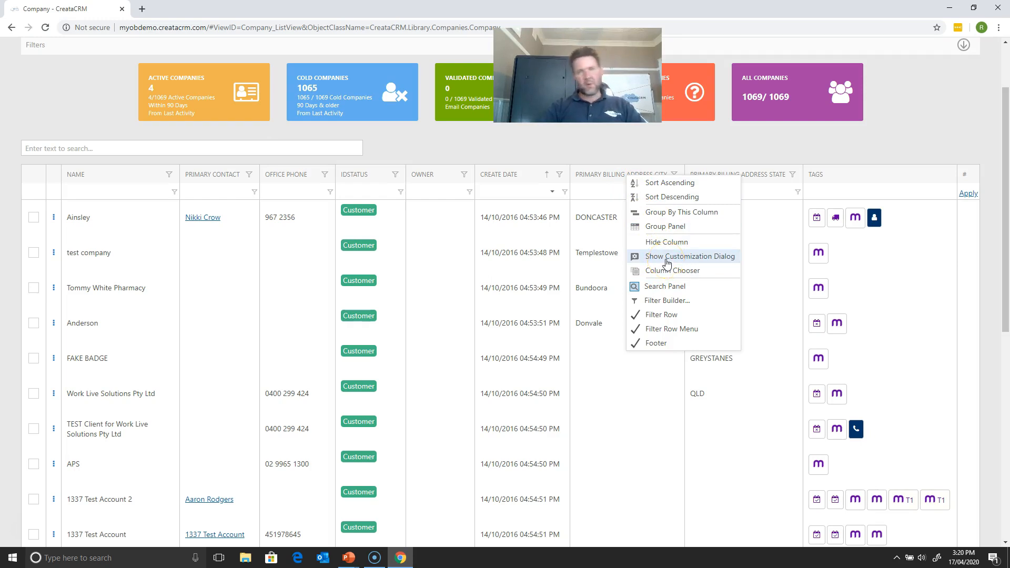
{"action": "left_click", "coordinate": [666, 271]}
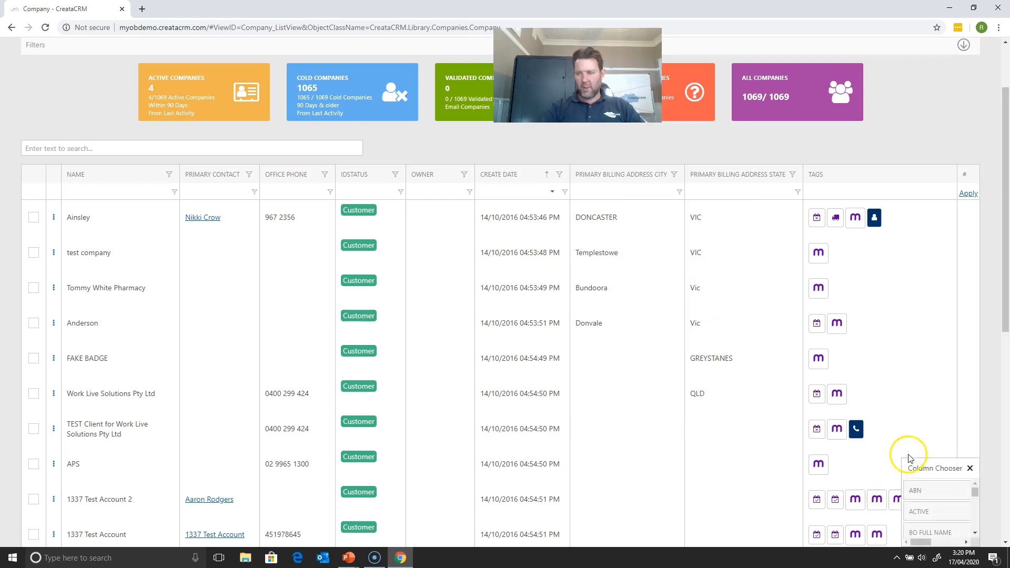
{"action": "left_click_drag", "start_coordinate": [915, 462], "coordinate": [533, 227]}
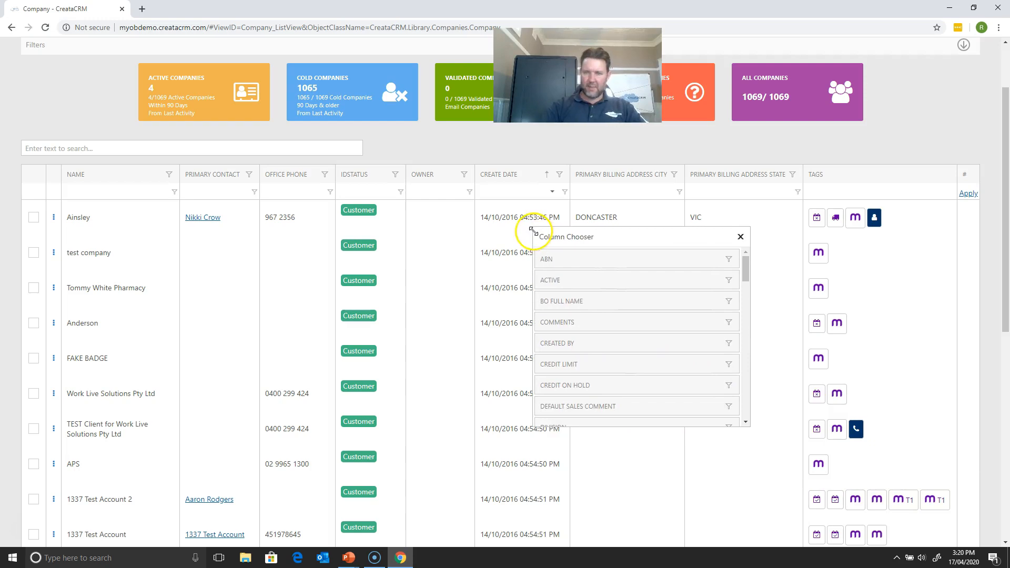
- Add the Comments, Industry and Referred By columns between Create Date and Primary Billing Address City, and close the Column Chooser
{"action": "left_click_drag", "start_coordinate": [586, 323], "coordinate": [594, 238]}
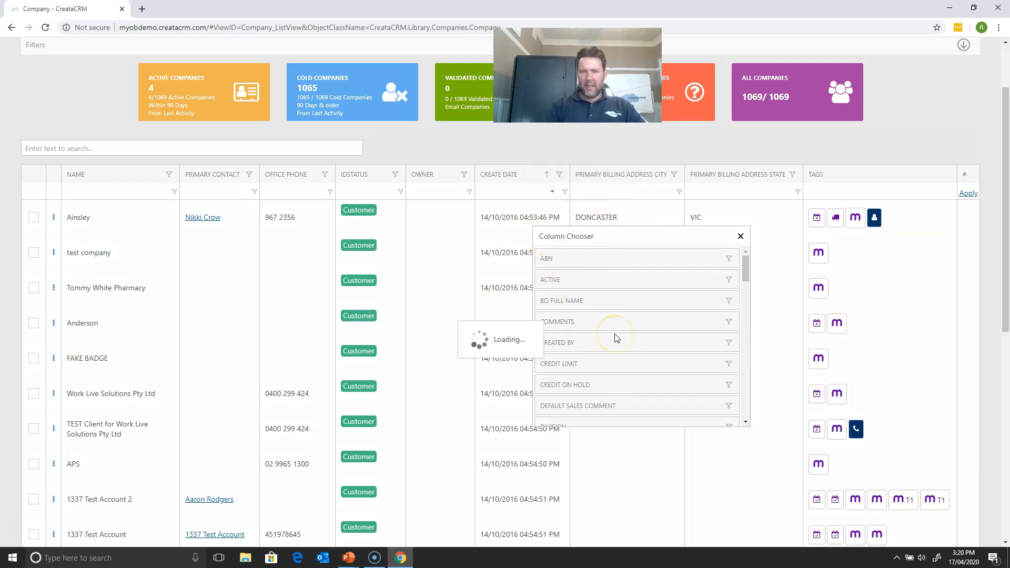
{"action": "left_click_drag", "start_coordinate": [745, 274], "coordinate": [744, 322]}
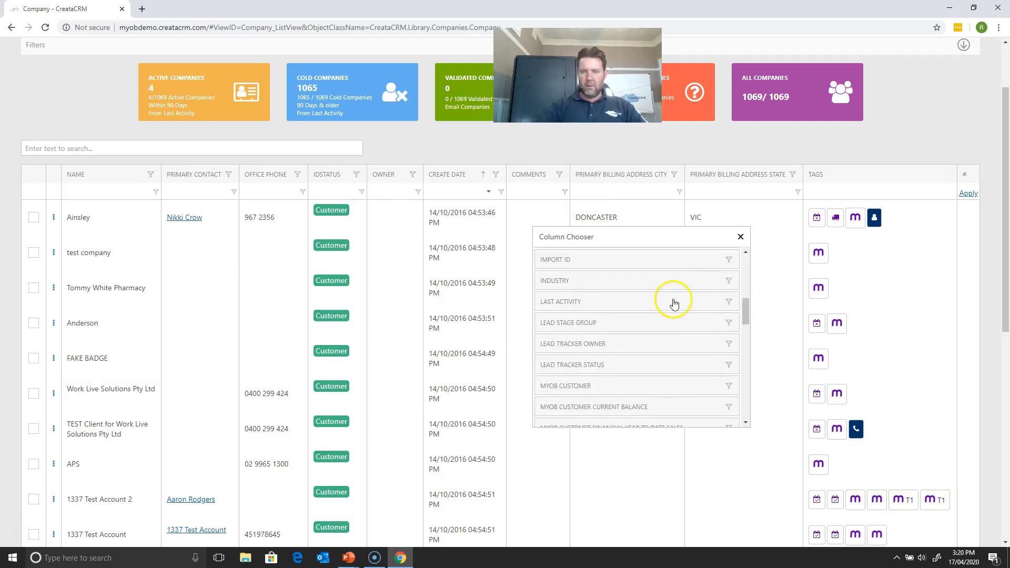
{"action": "left_click_drag", "start_coordinate": [667, 281], "coordinate": [576, 181]}
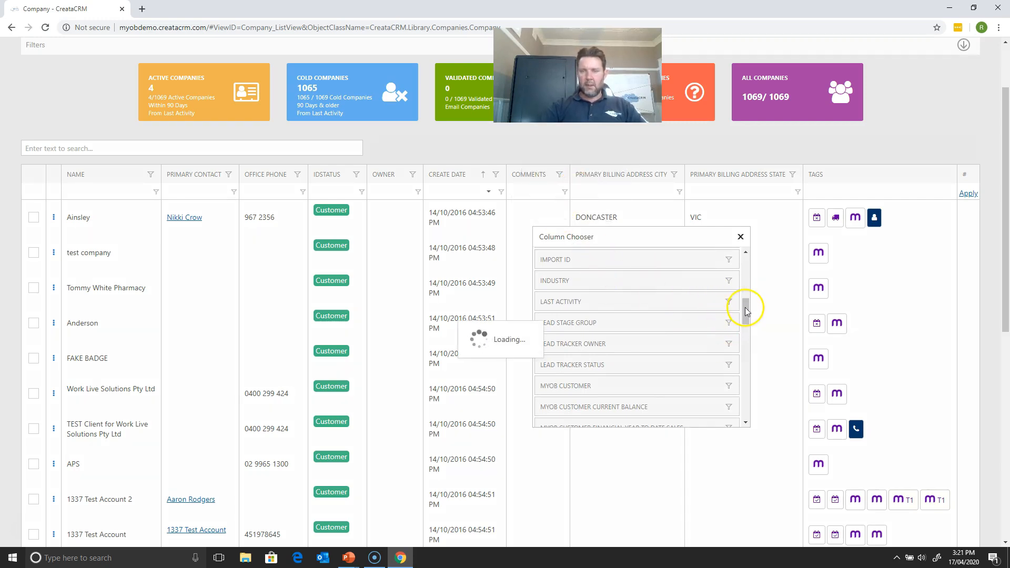
{"action": "left_click_drag", "start_coordinate": [744, 314], "coordinate": [734, 399]}
{"action": "left_click_drag", "start_coordinate": [568, 361], "coordinate": [455, 182]}
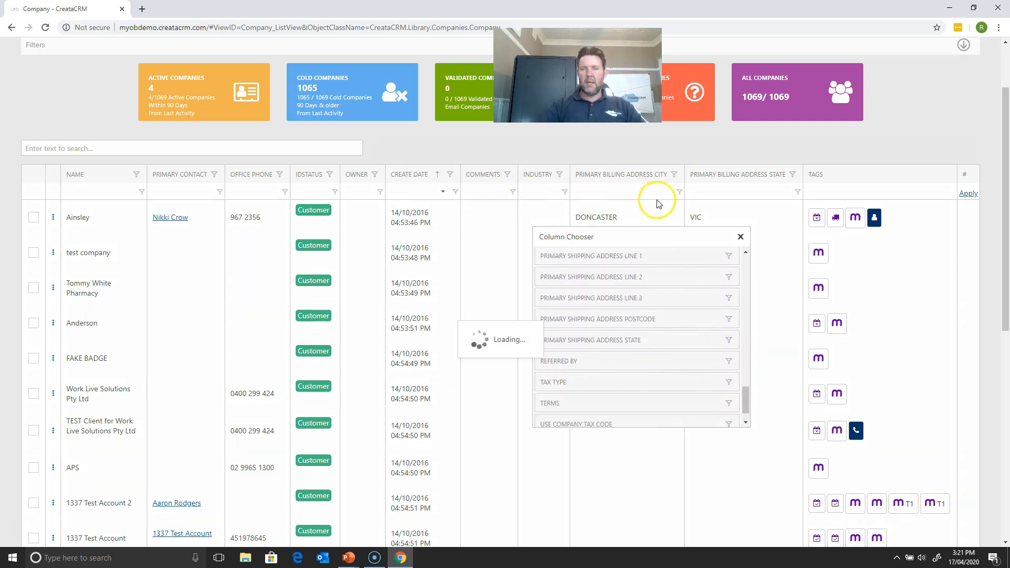
{"action": "left_click", "coordinate": [738, 237]}
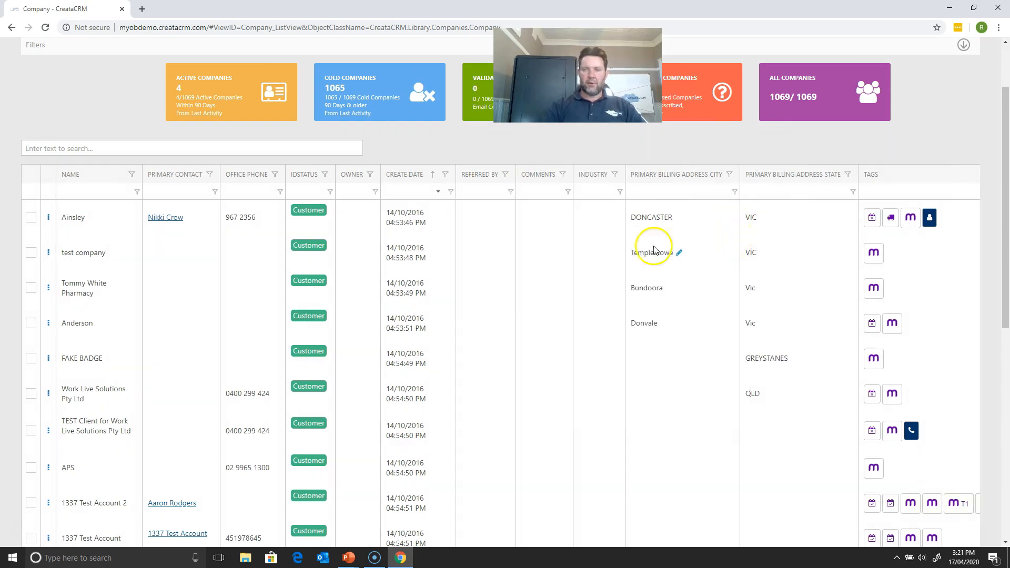
- Open the Industry options for the Ainsley company inline and set its Referred By to Called In
{"action": "left_click", "coordinate": [581, 218]}
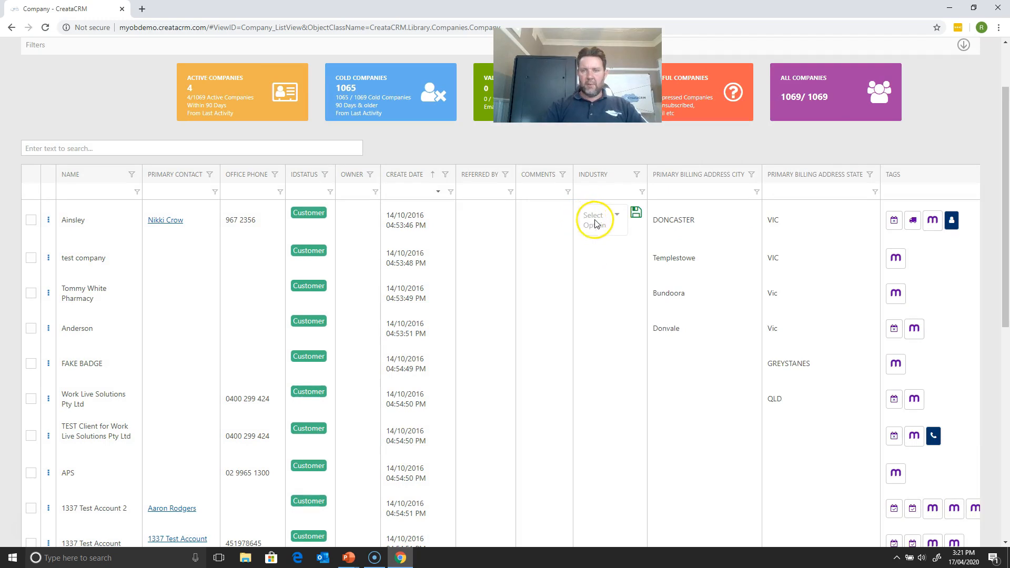
{"action": "left_click", "coordinate": [596, 223]}
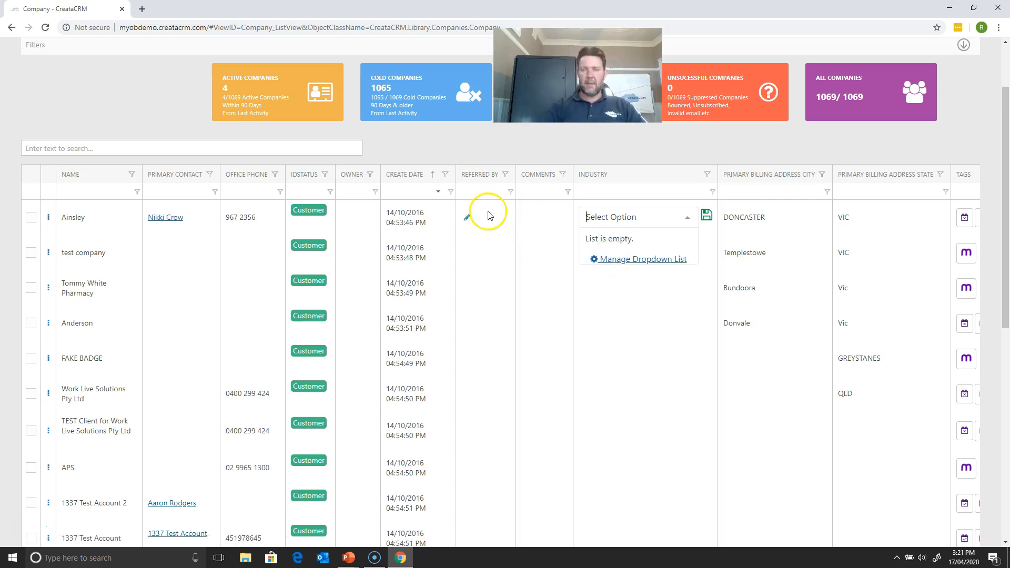
{"action": "left_click", "coordinate": [470, 217]}
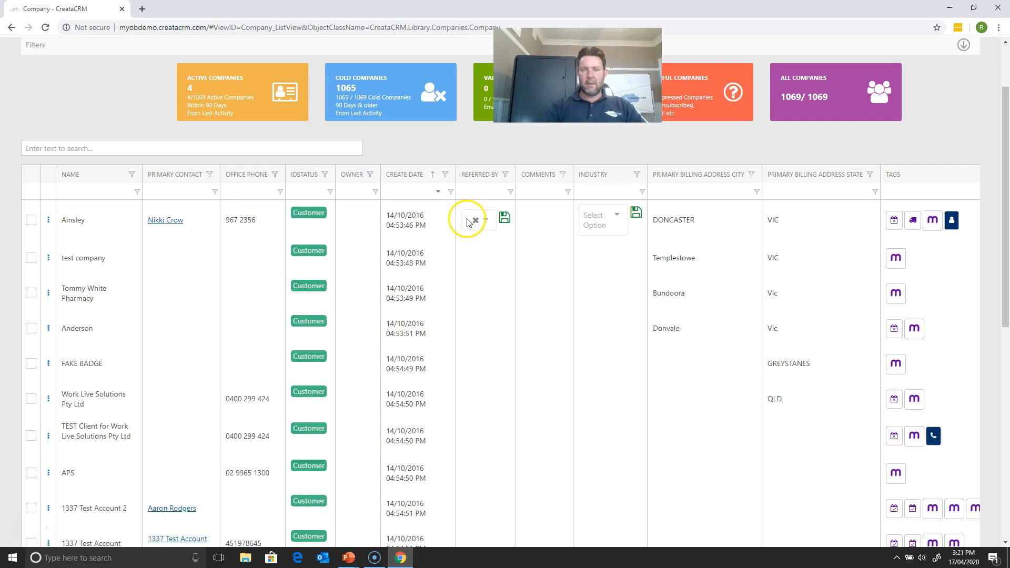
{"action": "left_click", "coordinate": [469, 222]}
{"action": "key", "text": "super+s"}
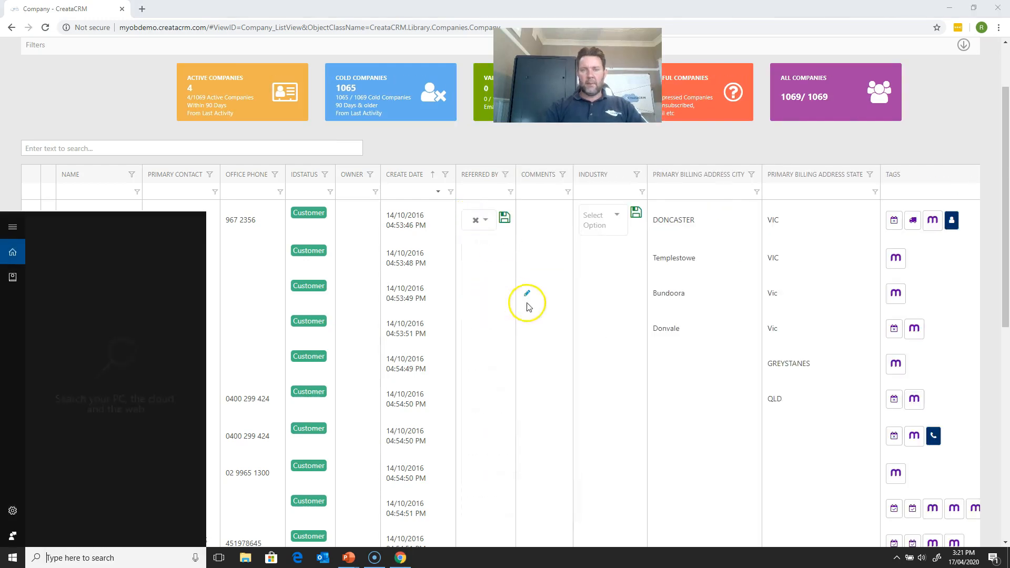
{"action": "left_click", "coordinate": [474, 220]}
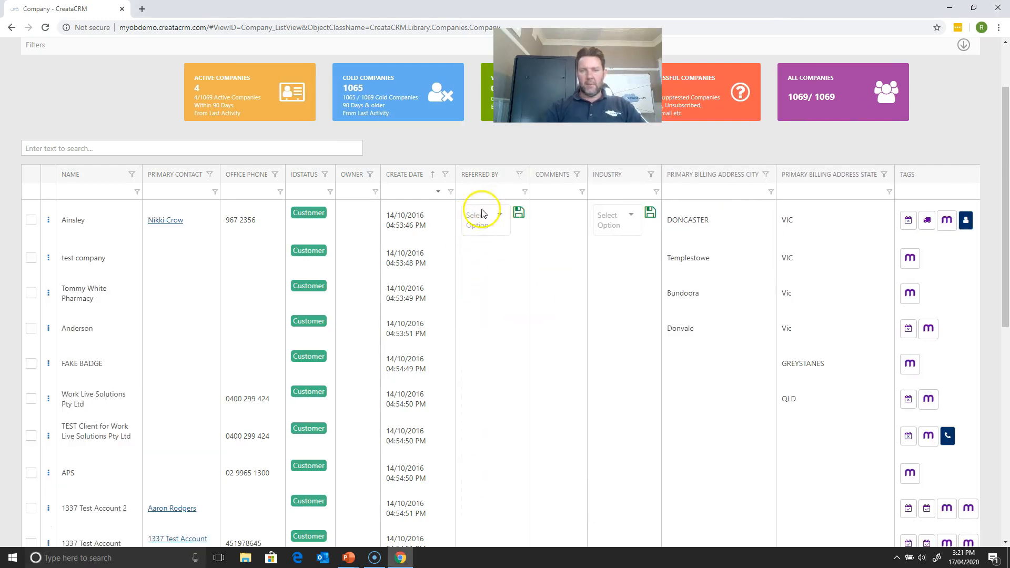
{"action": "left_click", "coordinate": [483, 213]}
{"action": "left_click", "coordinate": [489, 341]}
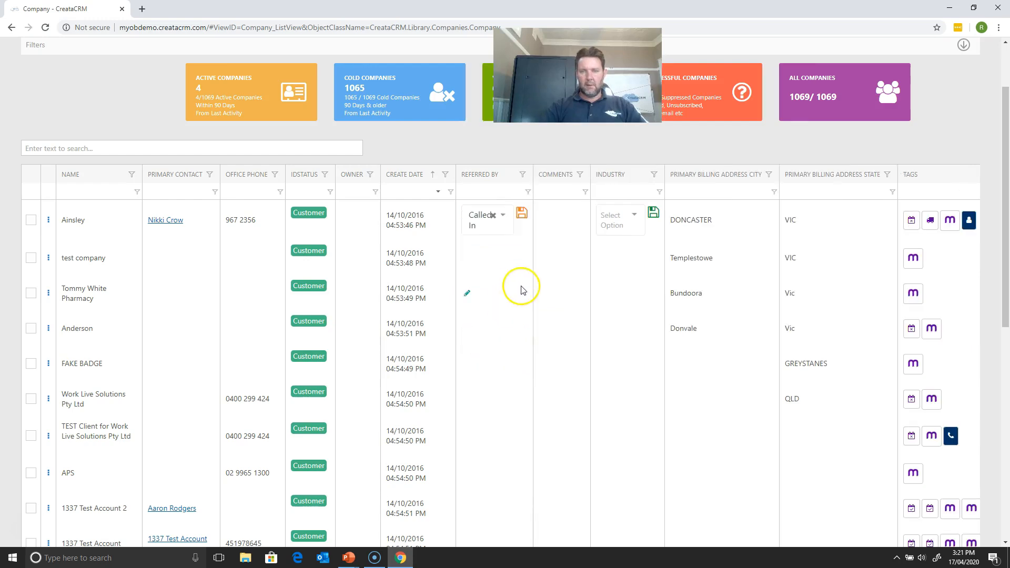
- Set Referred By of test company to Called In and save the Referred By value of the Ainsley company
{"action": "left_click", "coordinate": [467, 257]}
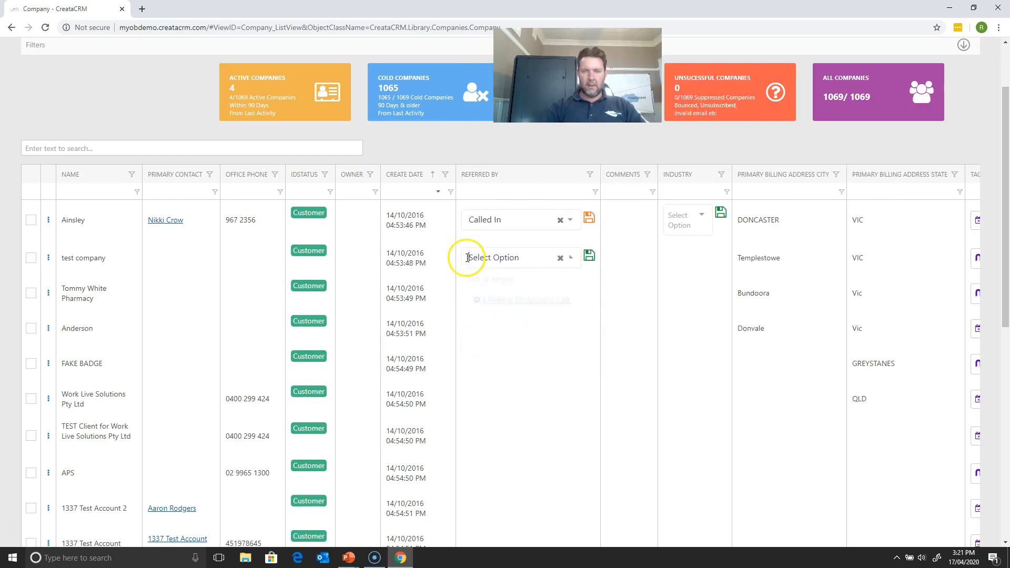
{"action": "left_click", "coordinate": [500, 383]}
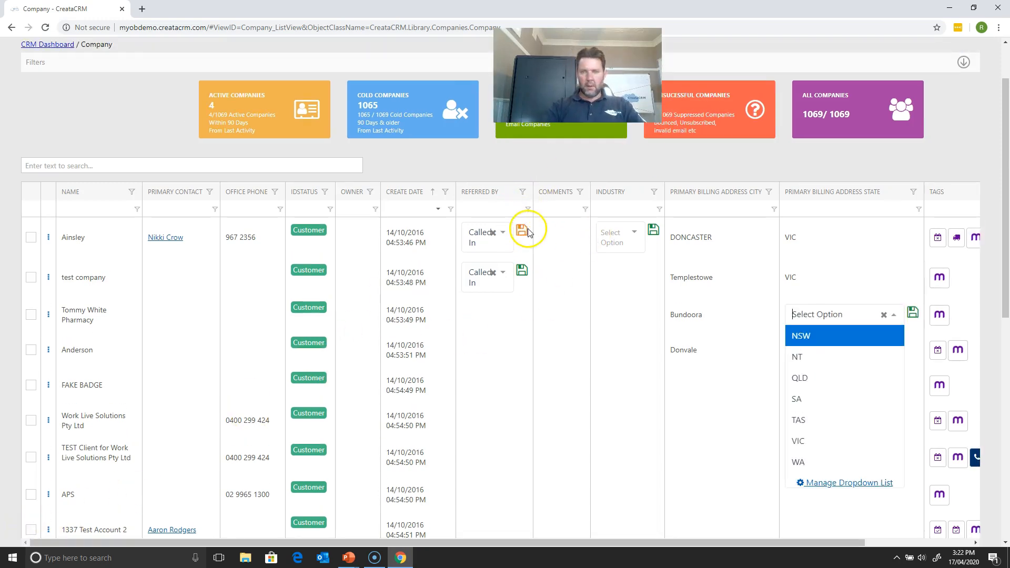
{"action": "left_click", "coordinate": [524, 232]}
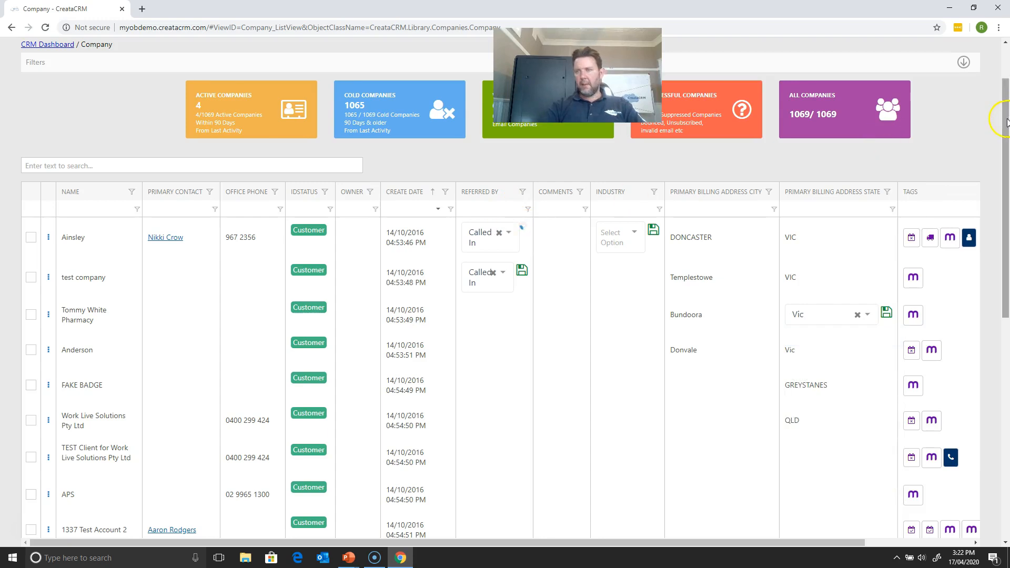
- Expand the company list's filters and look at the In Tags filter
{"action": "scroll", "coordinate": [1006, 122], "scroll_direction": "up", "scroll_amount": 2}
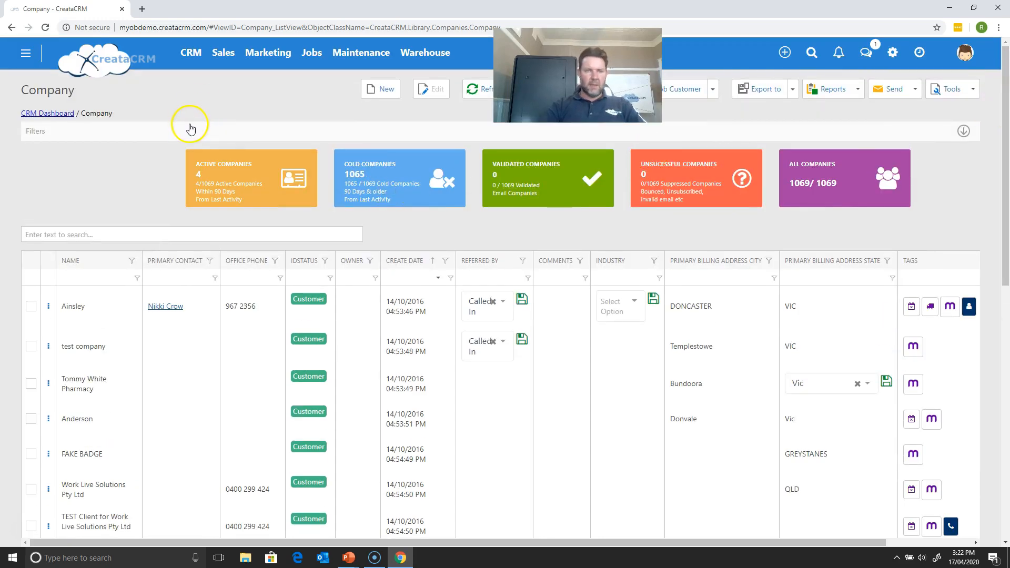
{"action": "left_click", "coordinate": [191, 129]}
{"action": "left_click", "coordinate": [152, 188]}
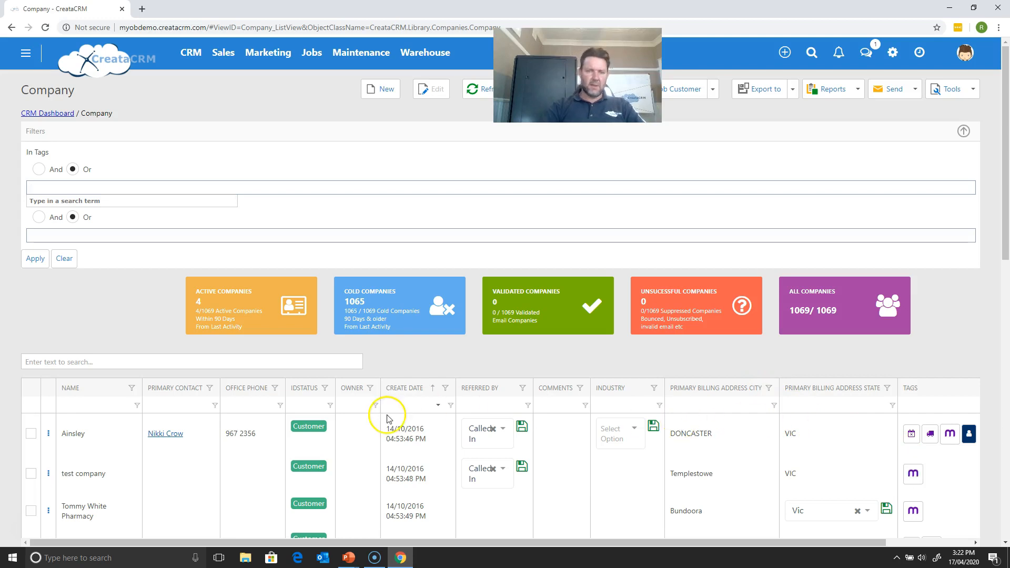
- Open the Ainsley company record, create and add the new tag "hi there", and save its tags
{"action": "left_click", "coordinate": [96, 428]}
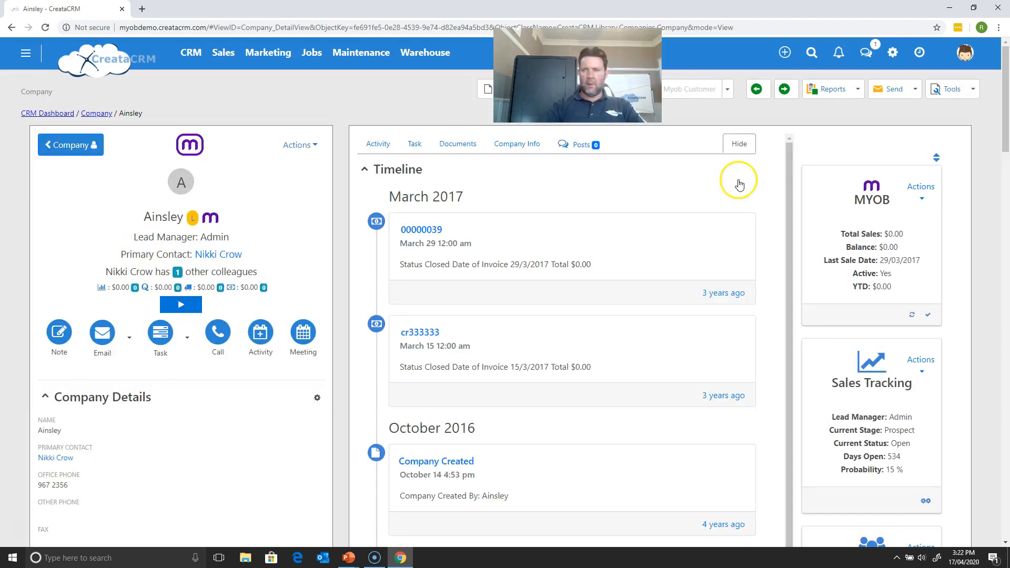
{"action": "left_click_drag", "start_coordinate": [1004, 95], "coordinate": [985, 236]}
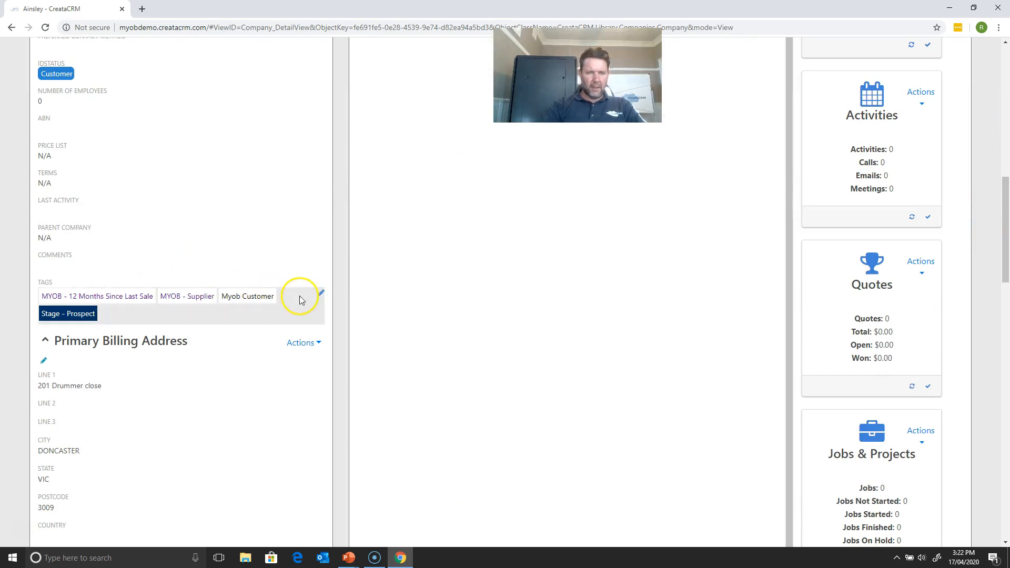
{"action": "left_click", "coordinate": [321, 297]}
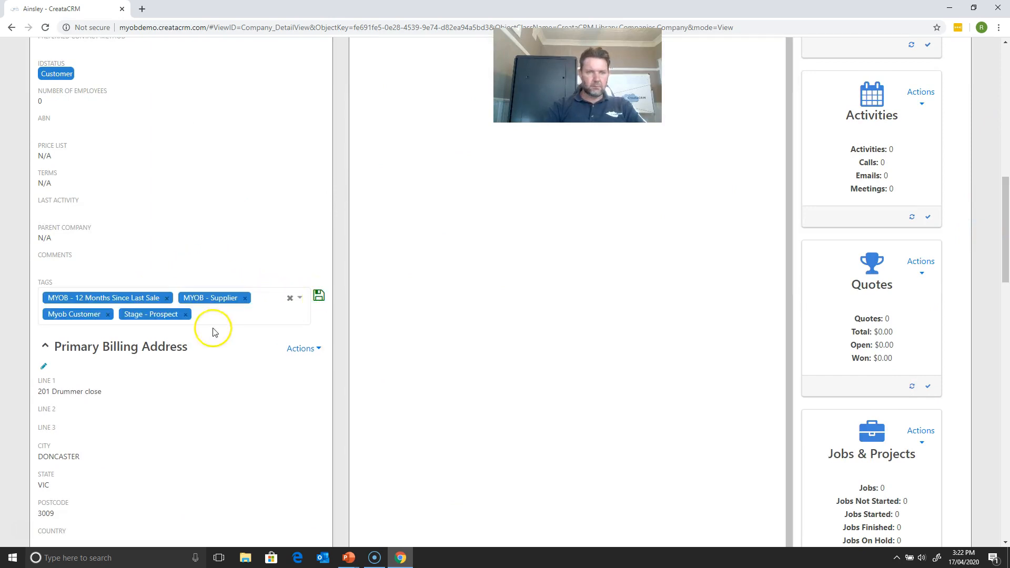
{"action": "left_click", "coordinate": [222, 321]}
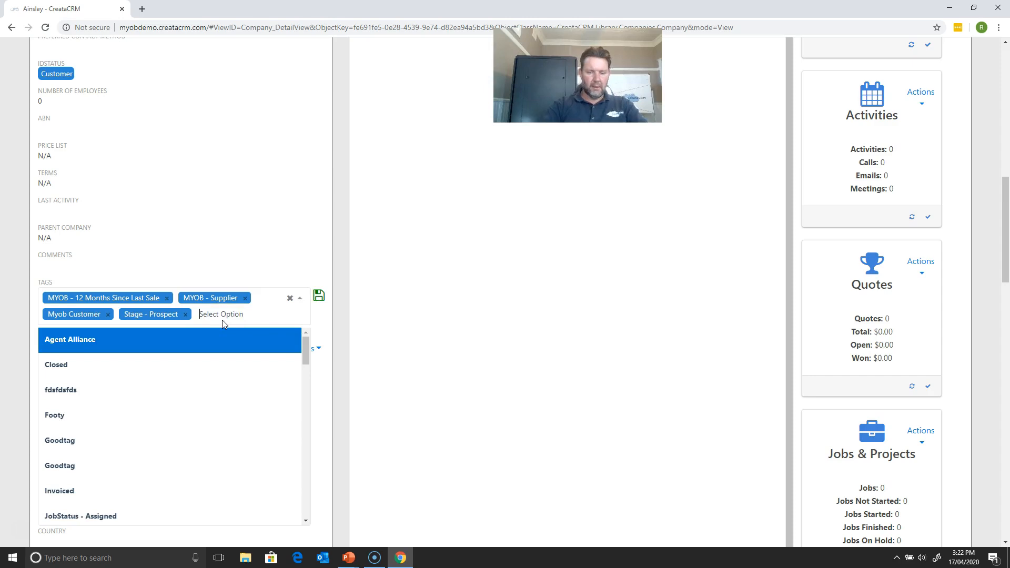
{"action": "type", "text": "hi there"}
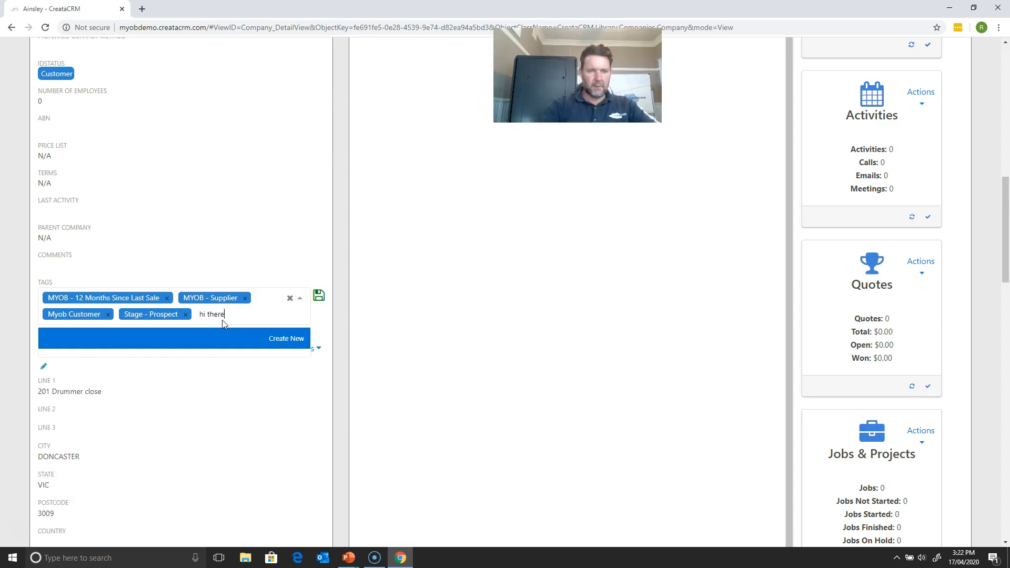
{"action": "left_click", "coordinate": [289, 341]}
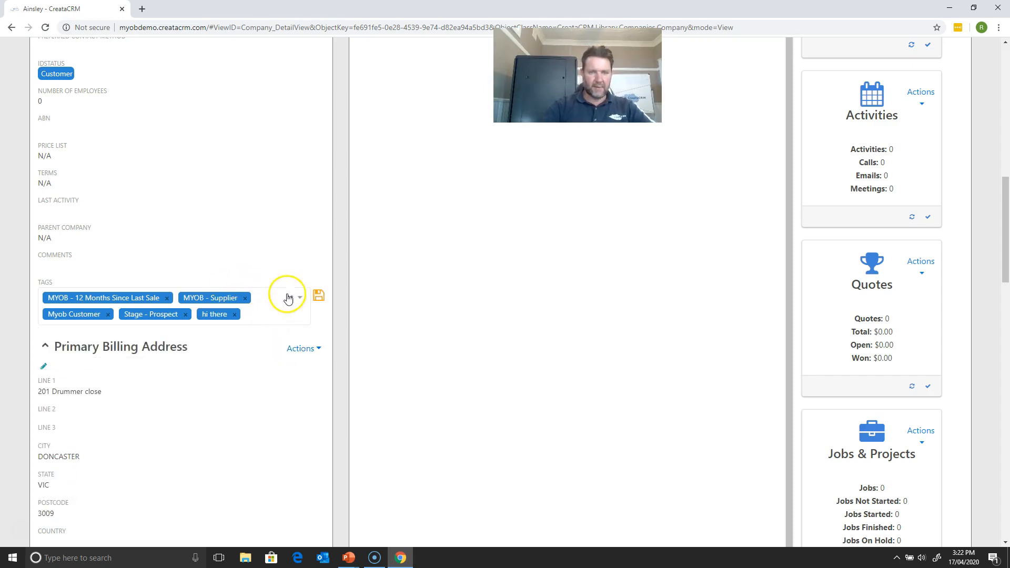
{"action": "left_click", "coordinate": [318, 296]}
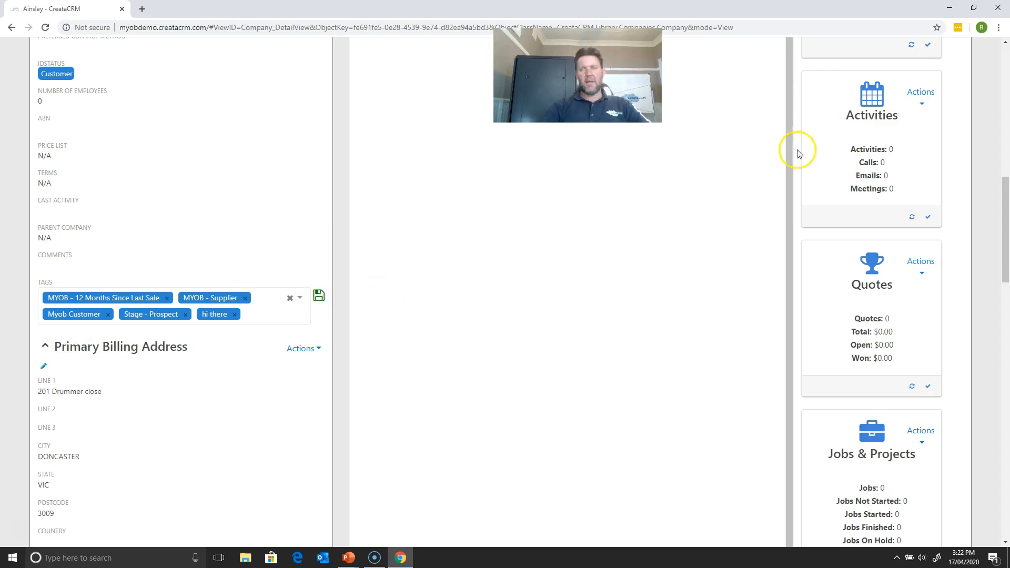
- Return to the company list and filter it to companies tagged Myob Customer
{"action": "left_click_drag", "start_coordinate": [999, 214], "coordinate": [976, 83]}
{"action": "left_click", "coordinate": [97, 113]}
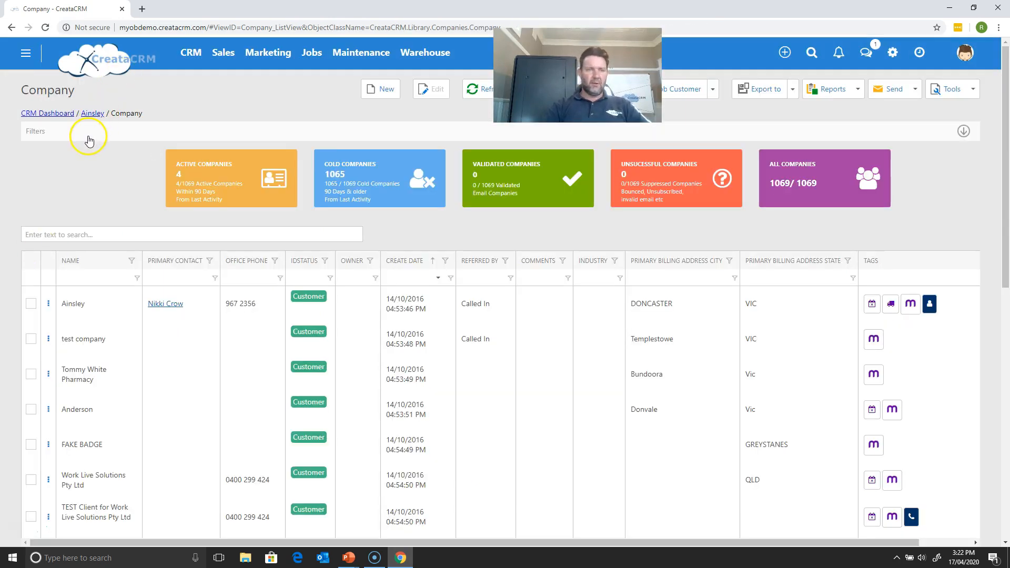
{"action": "left_click", "coordinate": [89, 139]}
{"action": "left_click", "coordinate": [81, 185]}
{"action": "type", "text": "myo"}
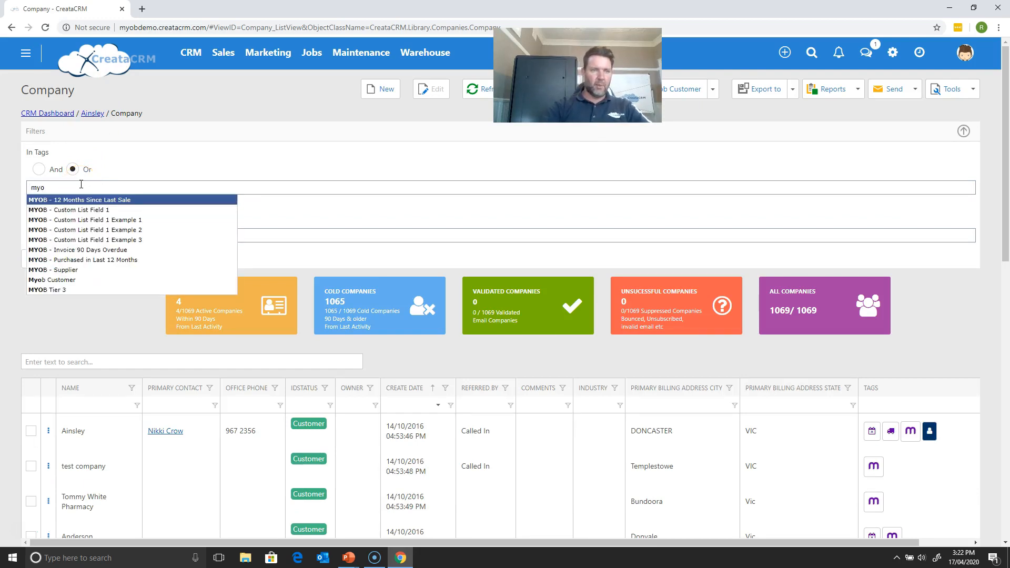
{"action": "left_click", "coordinate": [81, 280]}
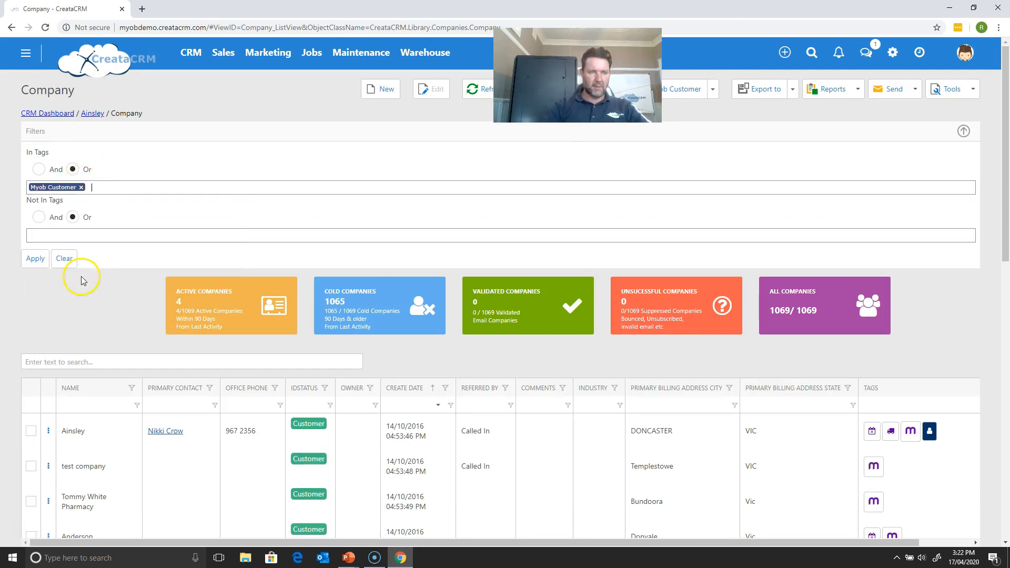
{"action": "left_click", "coordinate": [42, 258]}
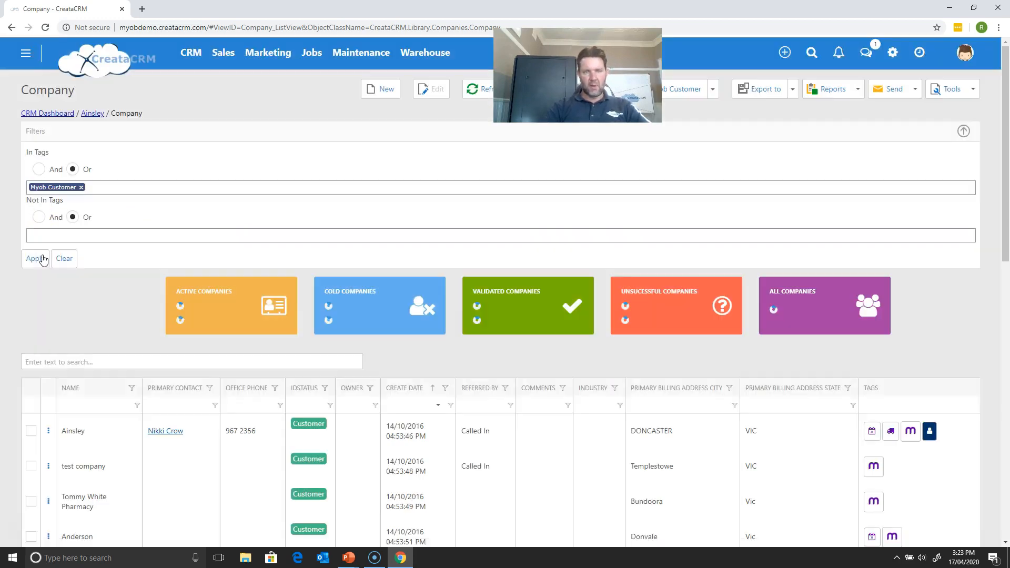
- Review the filtered companies and their summary tiles, and examine the tools and send actions available for them
{"action": "left_click_drag", "start_coordinate": [1006, 59], "coordinate": [955, 182]}
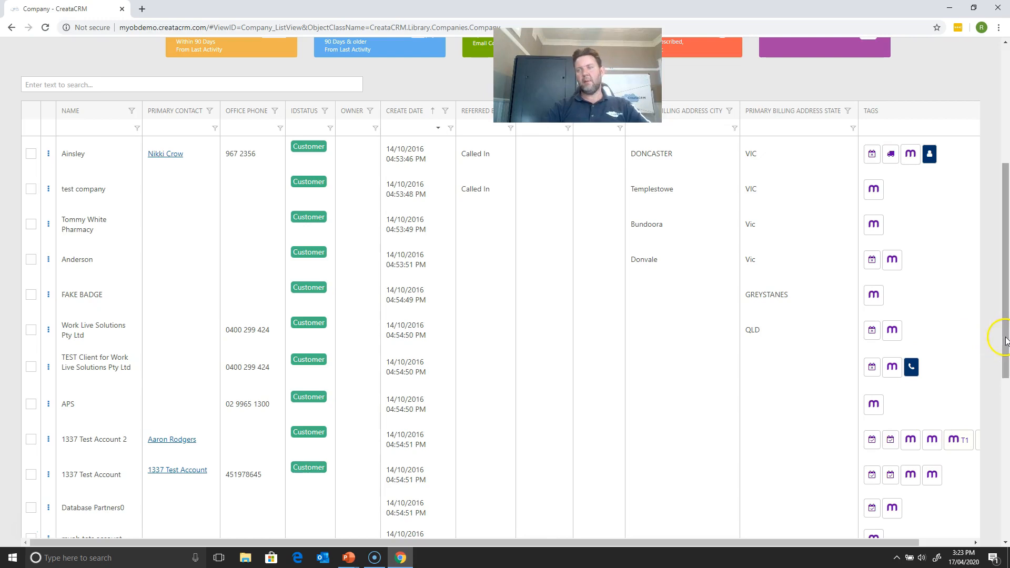
{"action": "left_click_drag", "start_coordinate": [1005, 341], "coordinate": [973, 169]}
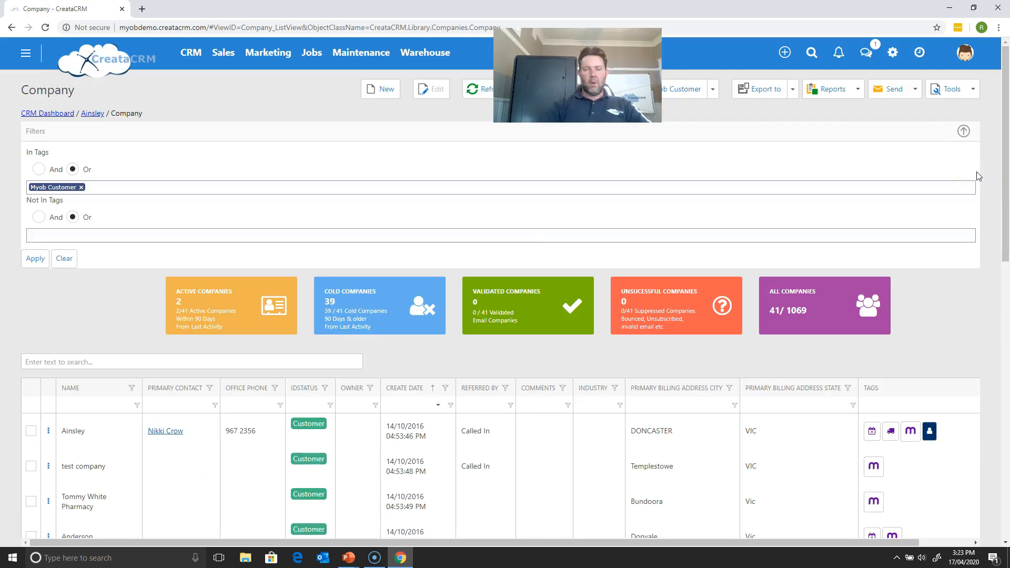
{"action": "left_click_drag", "start_coordinate": [919, 194], "coordinate": [584, 300]}
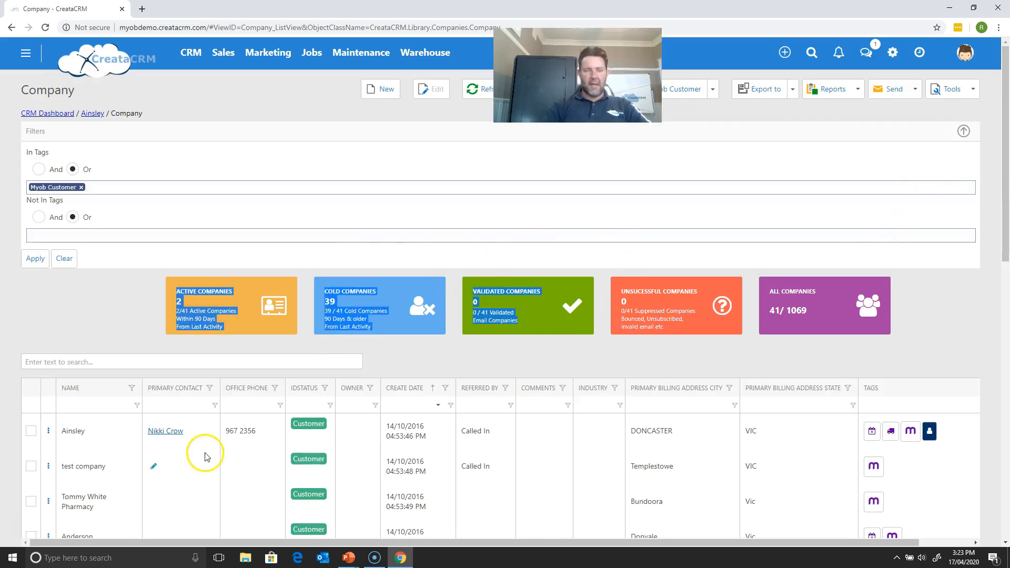
{"action": "left_click", "coordinate": [107, 323]}
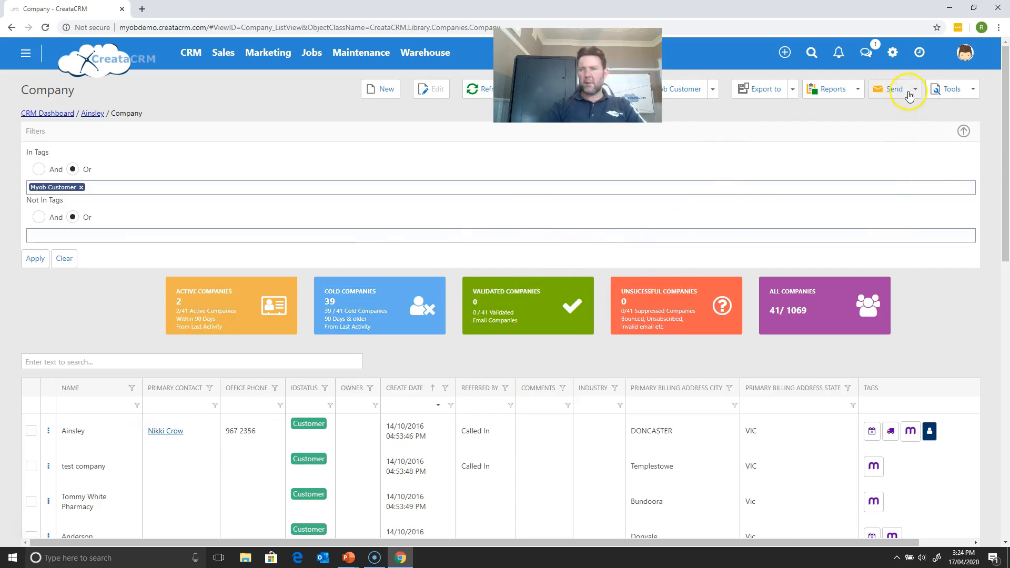
{"action": "left_click", "coordinate": [949, 93]}
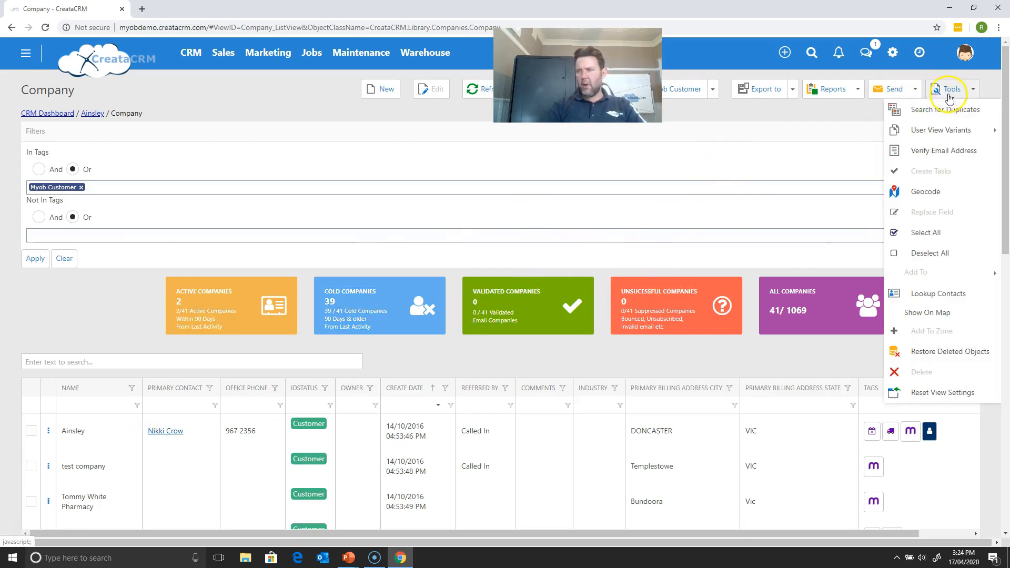
{"action": "left_click", "coordinate": [917, 99]}
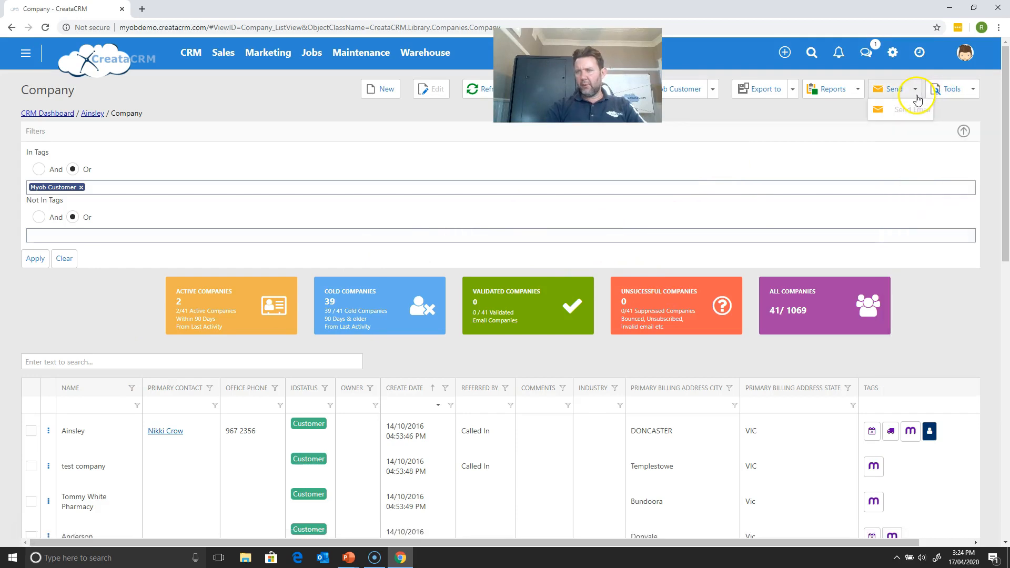
{"action": "left_click", "coordinate": [945, 85]}
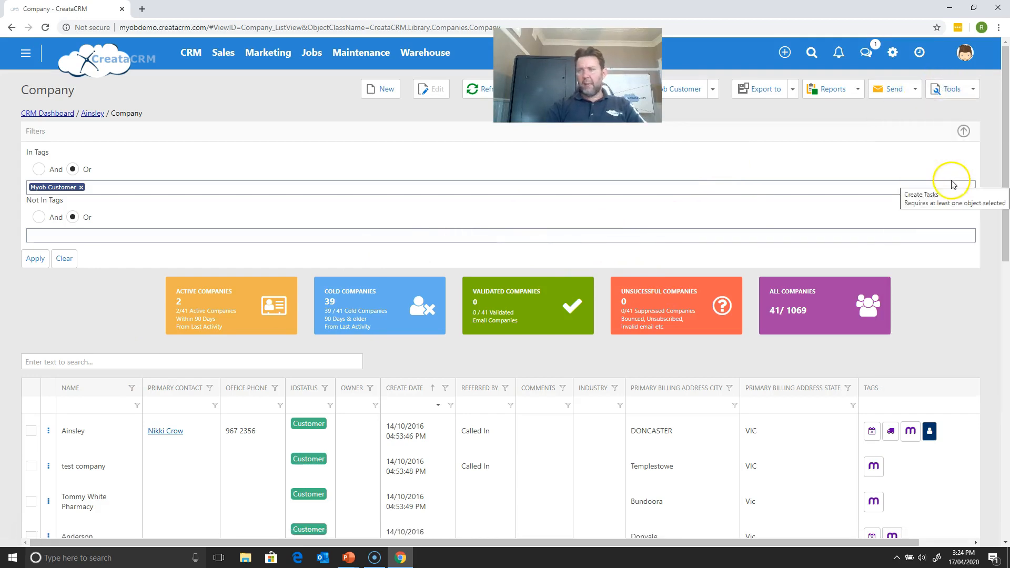
{"action": "left_click", "coordinate": [958, 98]}
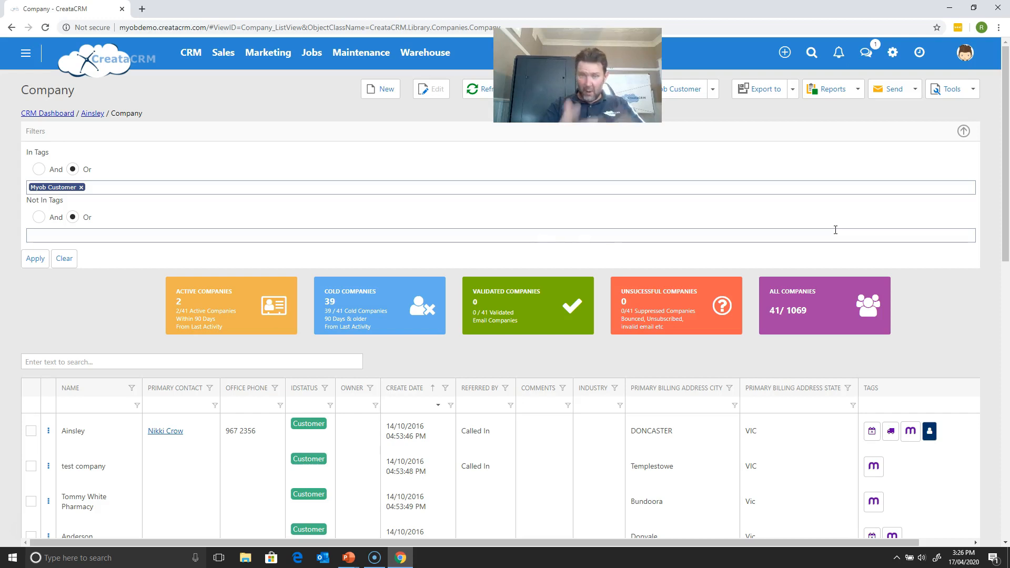
{"action": "left_click", "coordinate": [947, 194]}
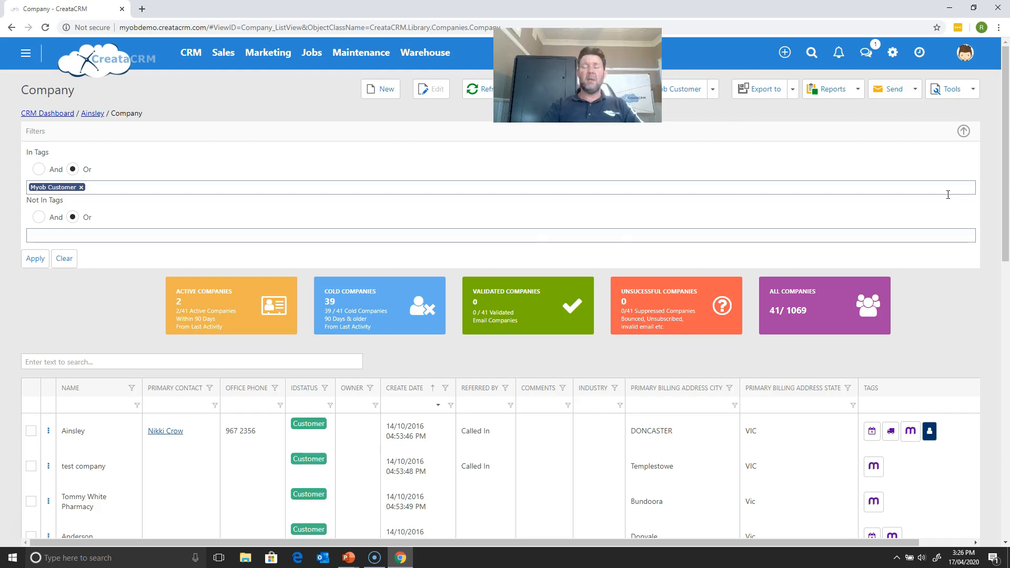
{"action": "left_click", "coordinate": [949, 195]}
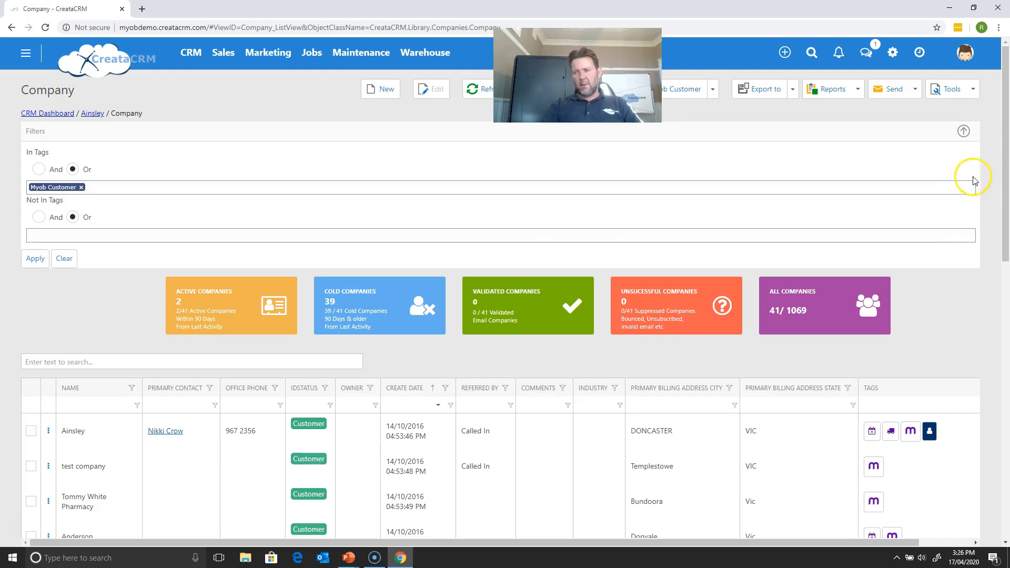
{"action": "mouse_move", "coordinate": [1005, 187]}
{"action": "left_mouse_down"}
{"action": "mouse_move", "coordinate": [992, 214]}
{"action": "mouse_move", "coordinate": [1001, 176]}
{"action": "left_mouse_up"}
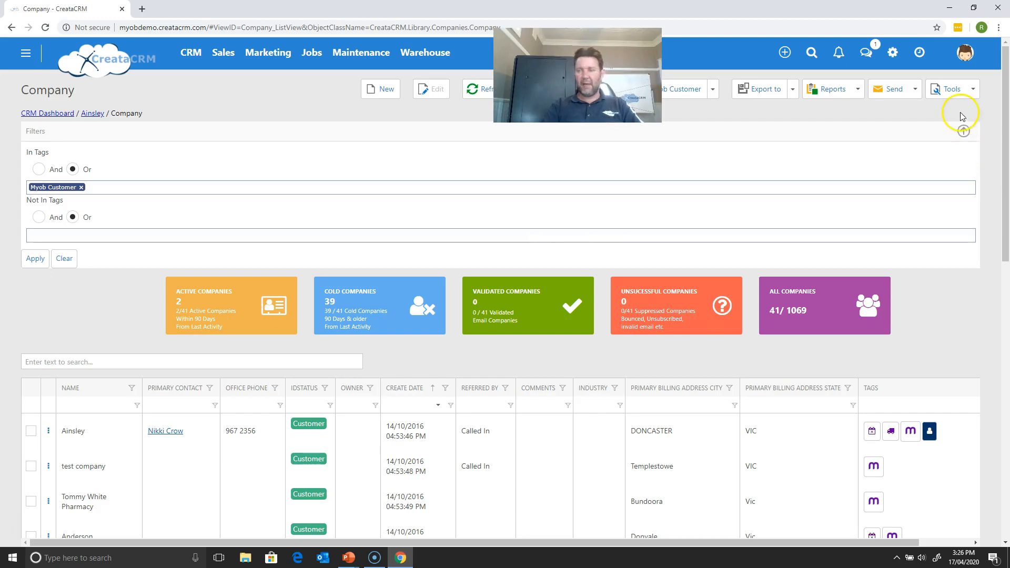
- Search the filtered companies for duplicates using the Name field as the match criterion
{"action": "left_click", "coordinate": [950, 95]}
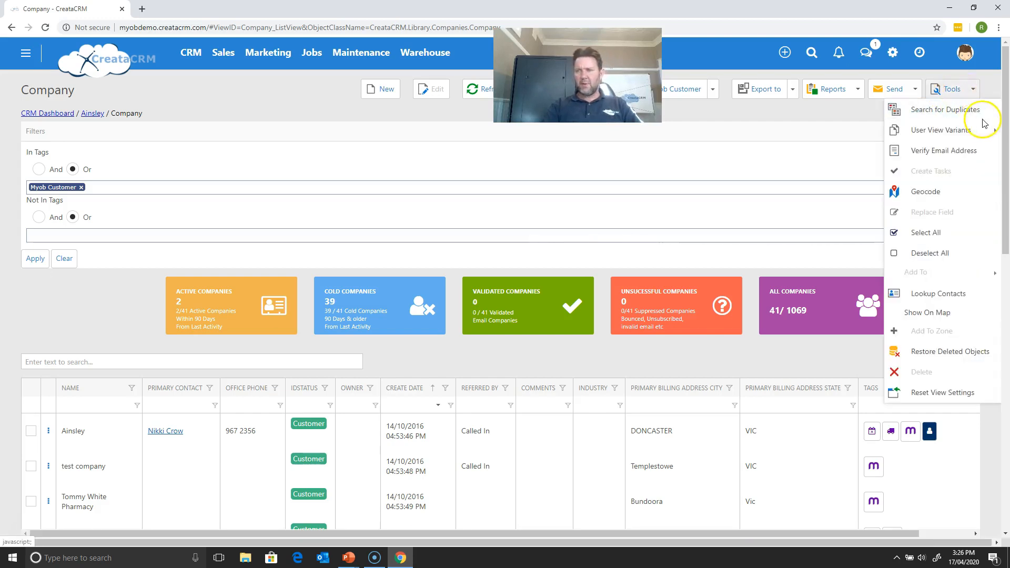
{"action": "left_click", "coordinate": [955, 109]}
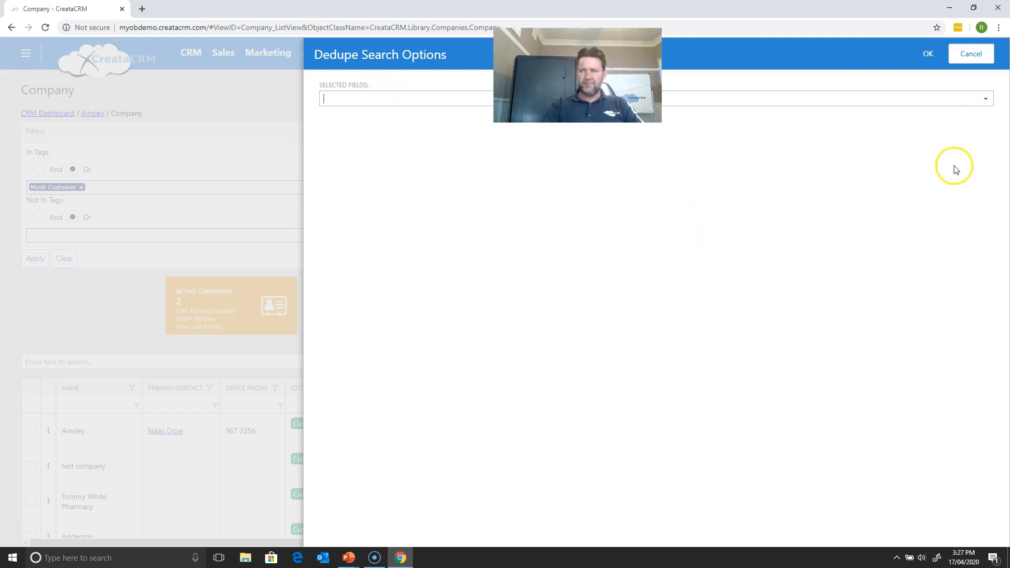
{"action": "left_click", "coordinate": [984, 100]}
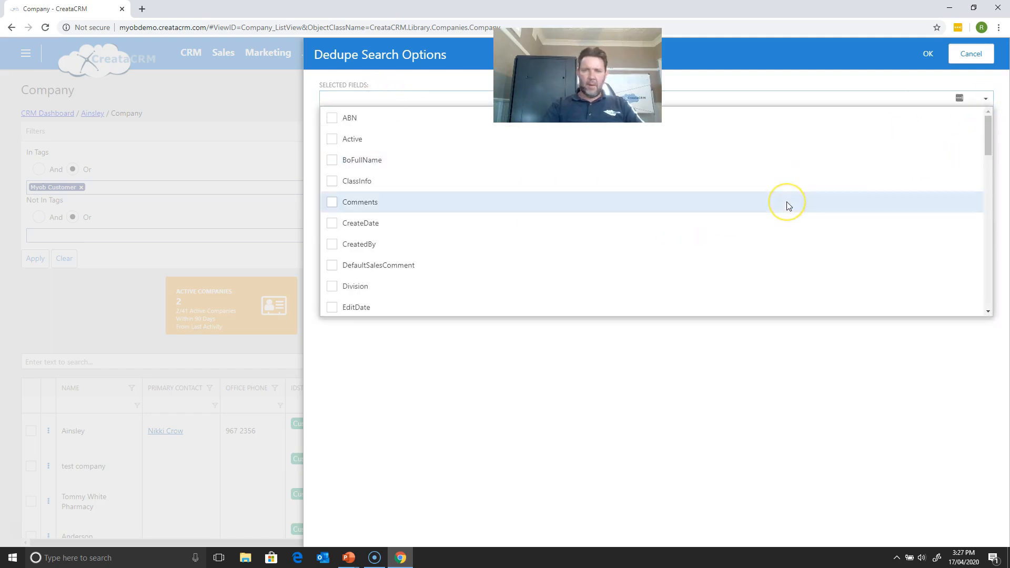
{"action": "type", "text": "nam"}
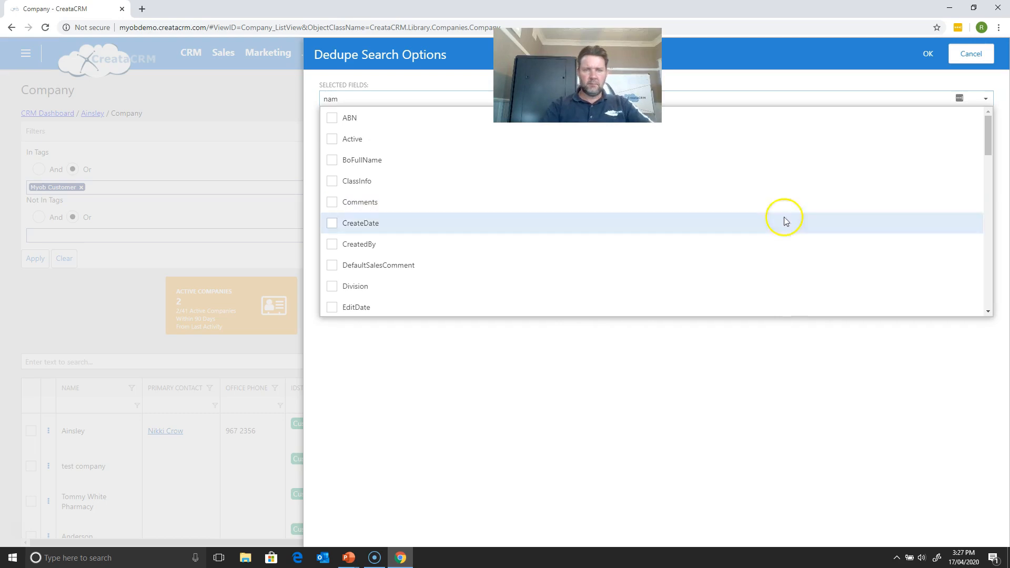
{"action": "left_click_drag", "start_coordinate": [987, 160], "coordinate": [964, 252]}
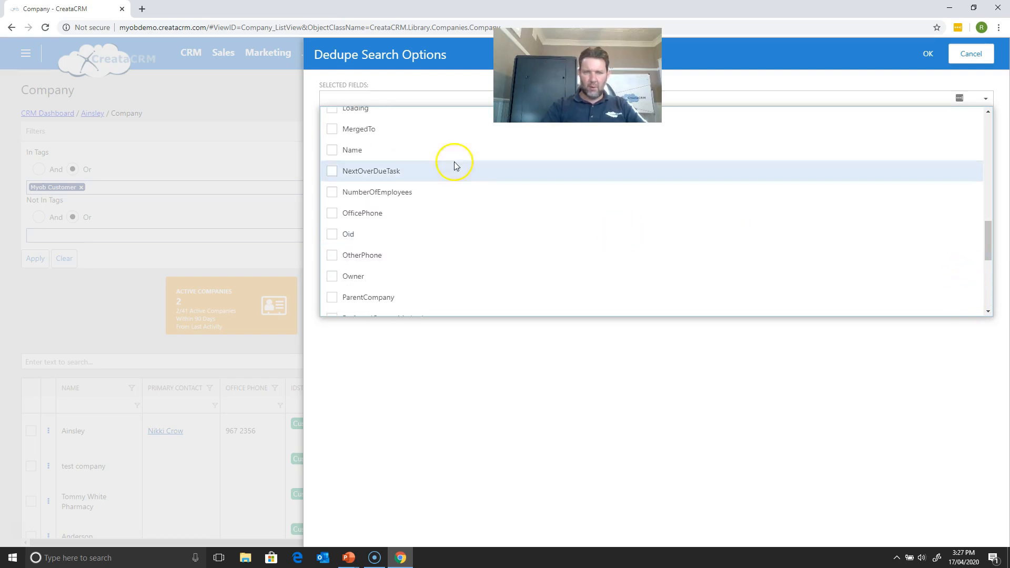
{"action": "left_click", "coordinate": [332, 151]}
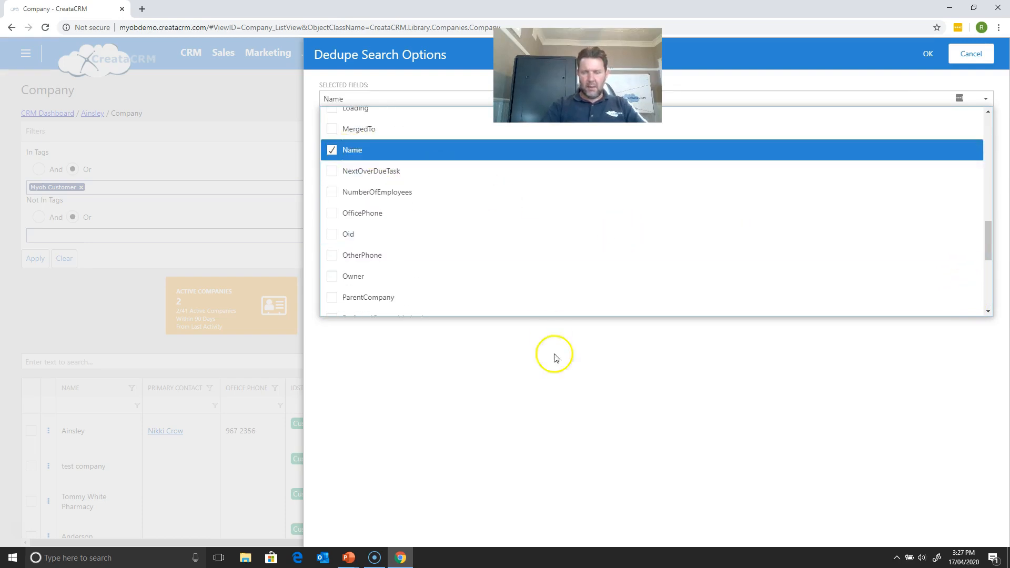
{"action": "left_click", "coordinate": [559, 382]}
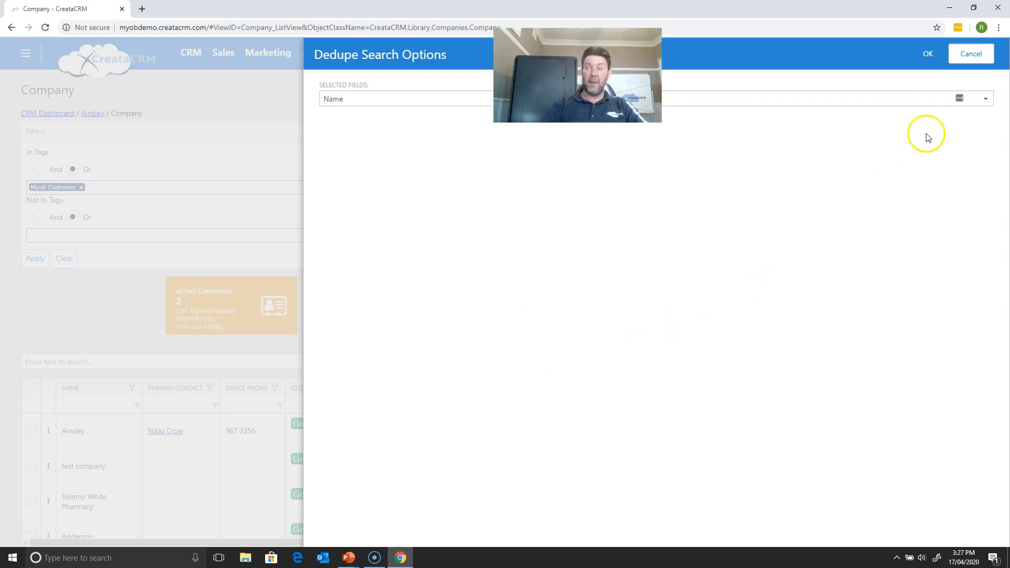
{"action": "left_click", "coordinate": [927, 54]}
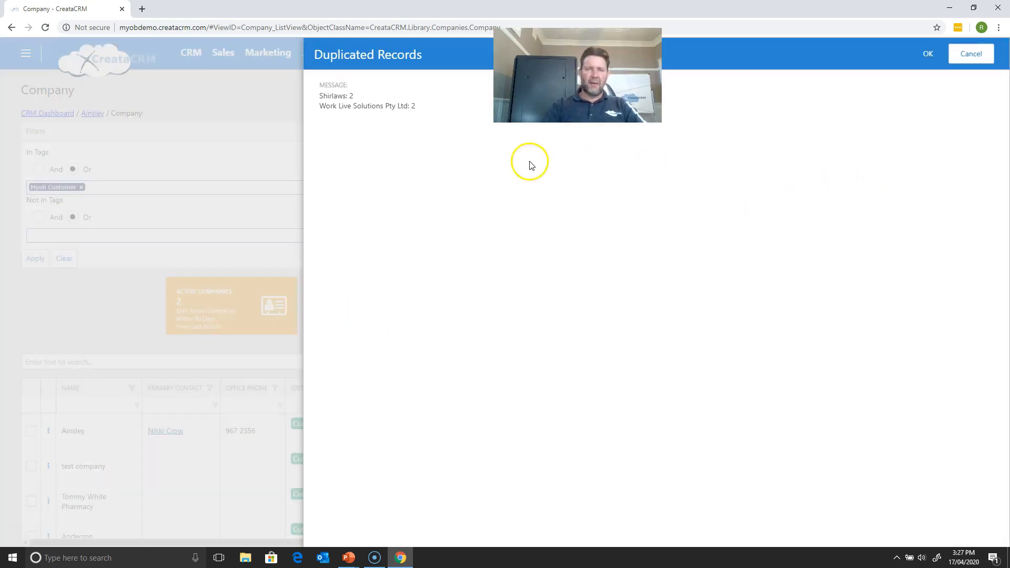
- Copy "Work Live" from the duplicated records message, leave the message, and filter the company list's Name column by the copied text
{"action": "left_click_drag", "start_coordinate": [389, 106], "coordinate": [322, 108]}
{"action": "key", "text": "ctrl+c"}
{"action": "left_click", "coordinate": [345, 109]}
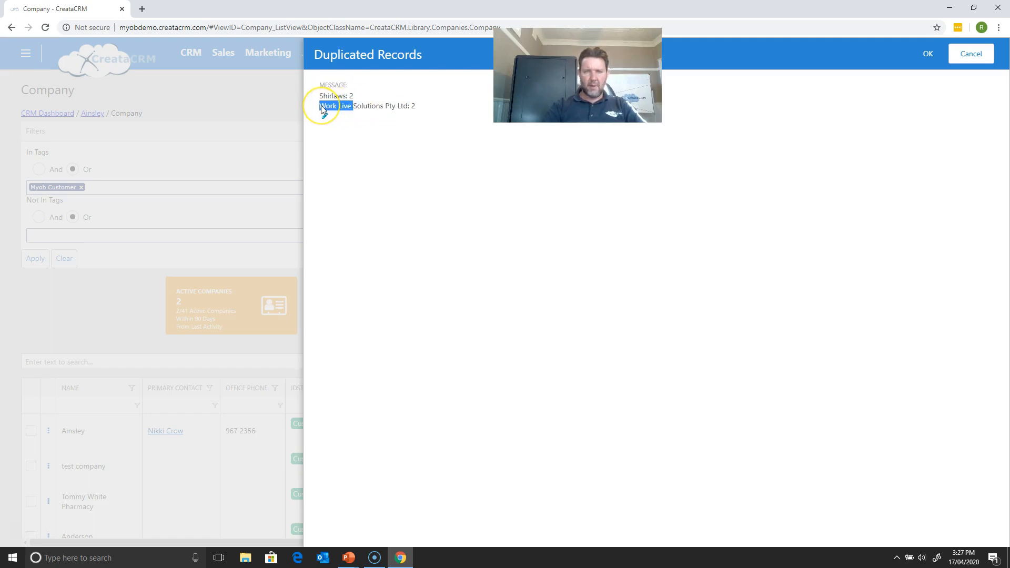
{"action": "left_click", "coordinate": [981, 55]}
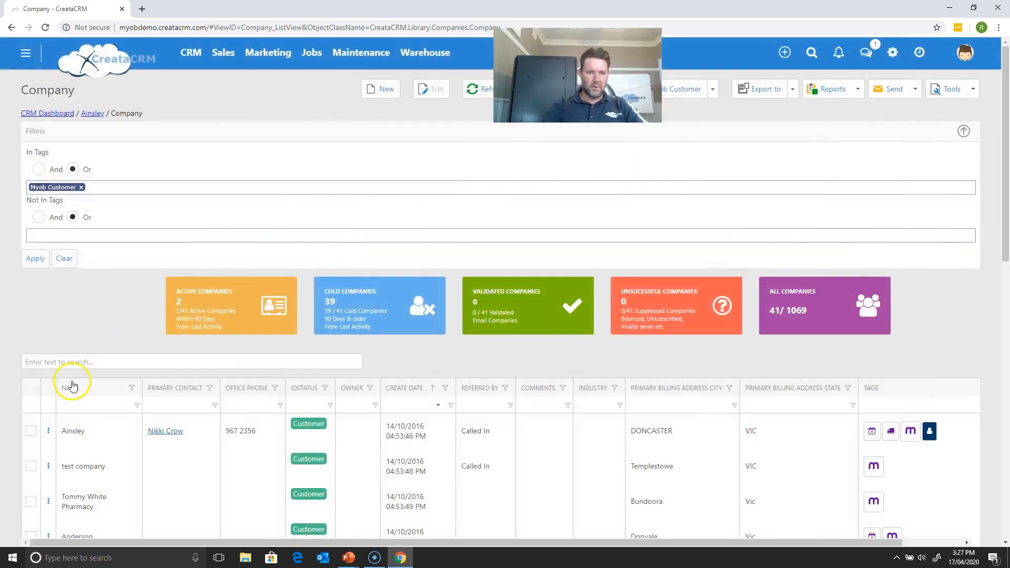
{"action": "left_click", "coordinate": [79, 402]}
{"action": "key", "text": "ctrl+v"}
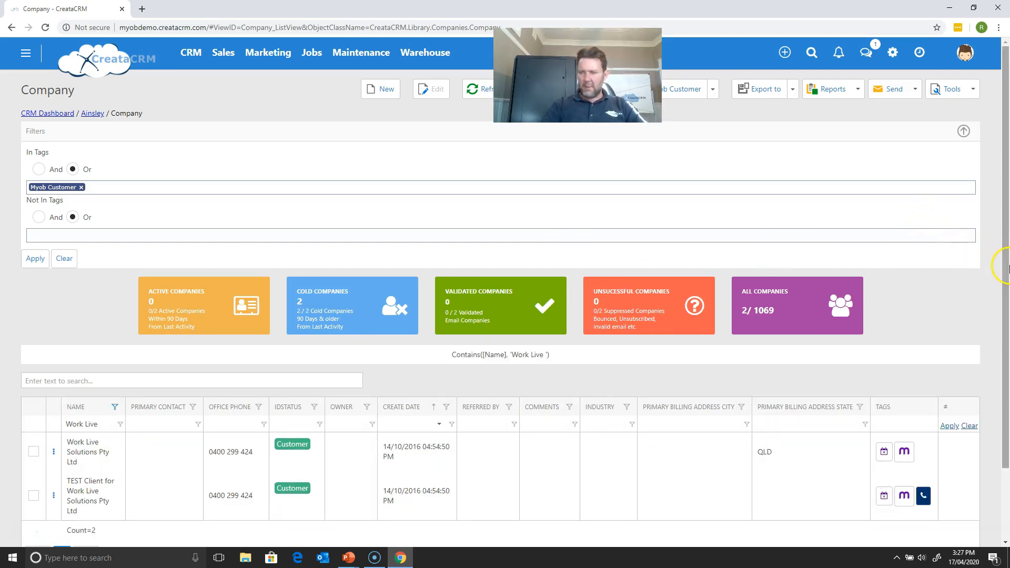
- Open the Work Live Solutions Pty Ltd record from the filtered companies and start a Company Merge from it
{"action": "left_click_drag", "start_coordinate": [1006, 273], "coordinate": [990, 334]}
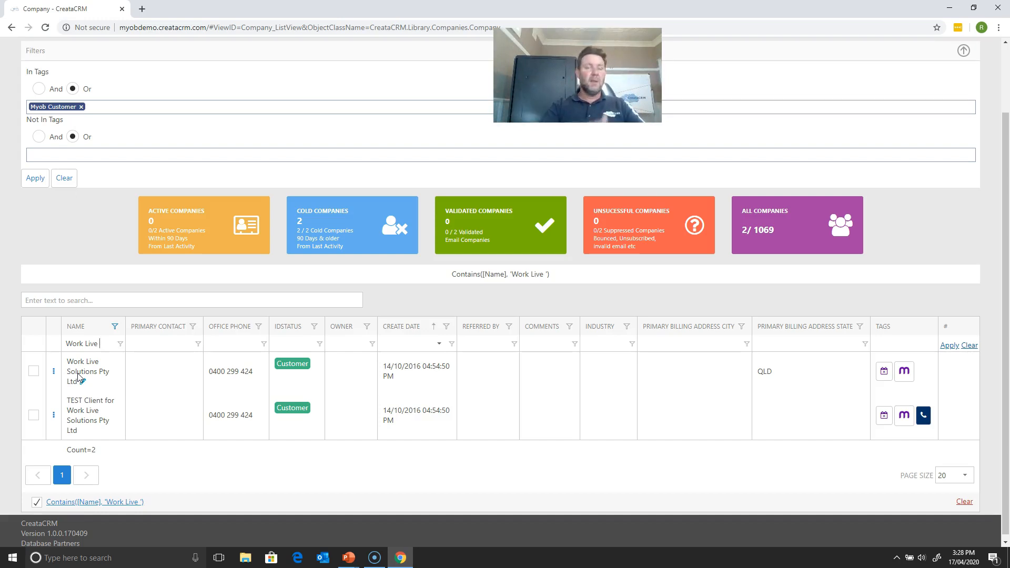
{"action": "left_click", "coordinate": [83, 383]}
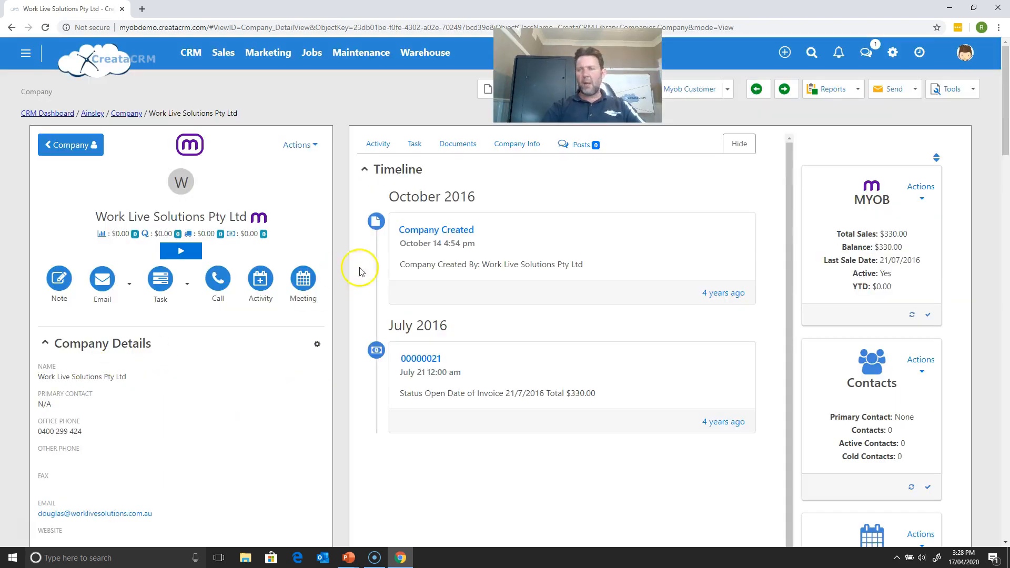
{"action": "left_click", "coordinate": [955, 87]}
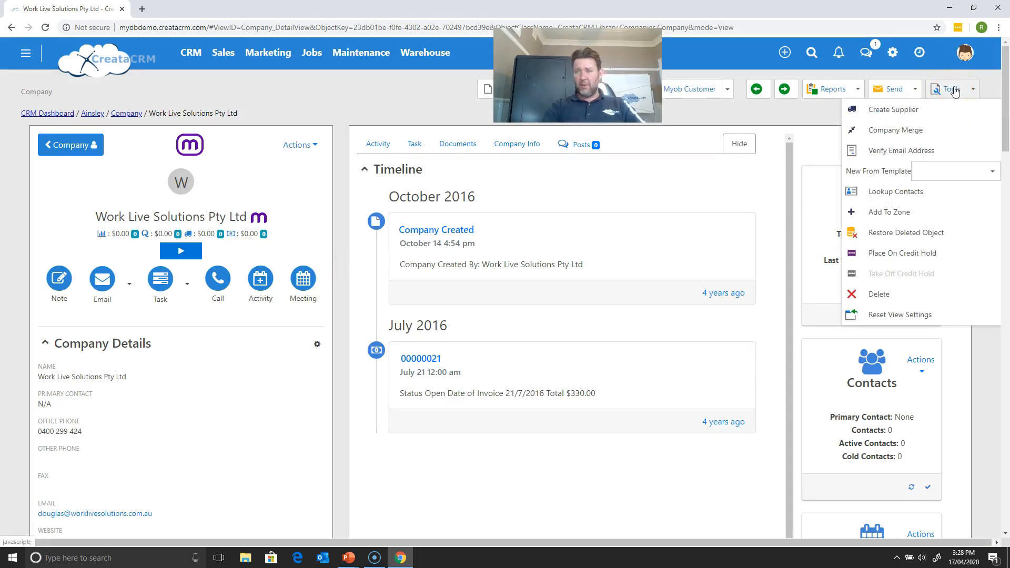
{"action": "left_click", "coordinate": [934, 130]}
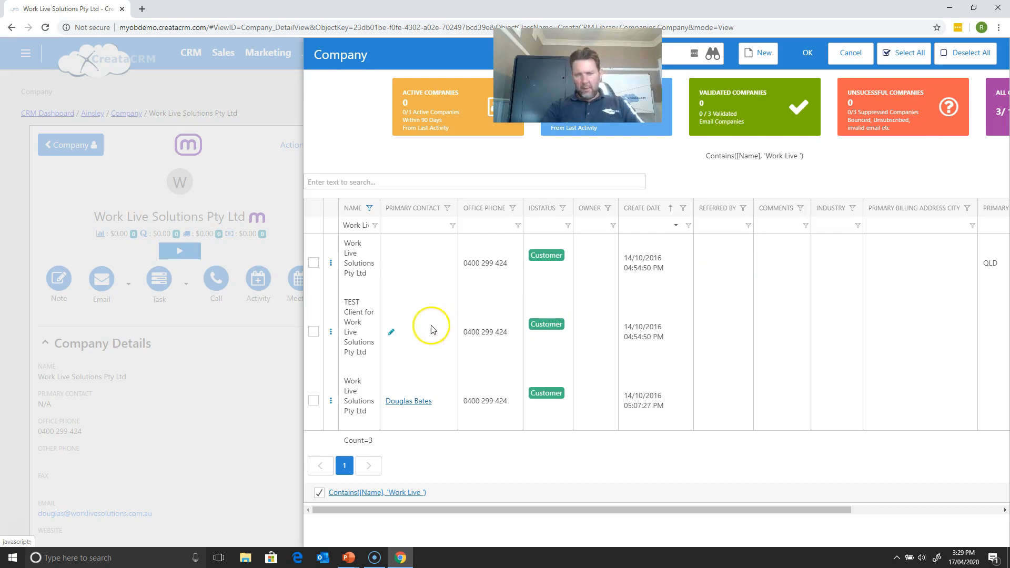
- Merge TEST Client for Work Live Solutions Pty Ltd and the Work Live Solutions duplicate created at 05:07:27 PM, and clear the finished background job
{"action": "left_click", "coordinate": [314, 332]}
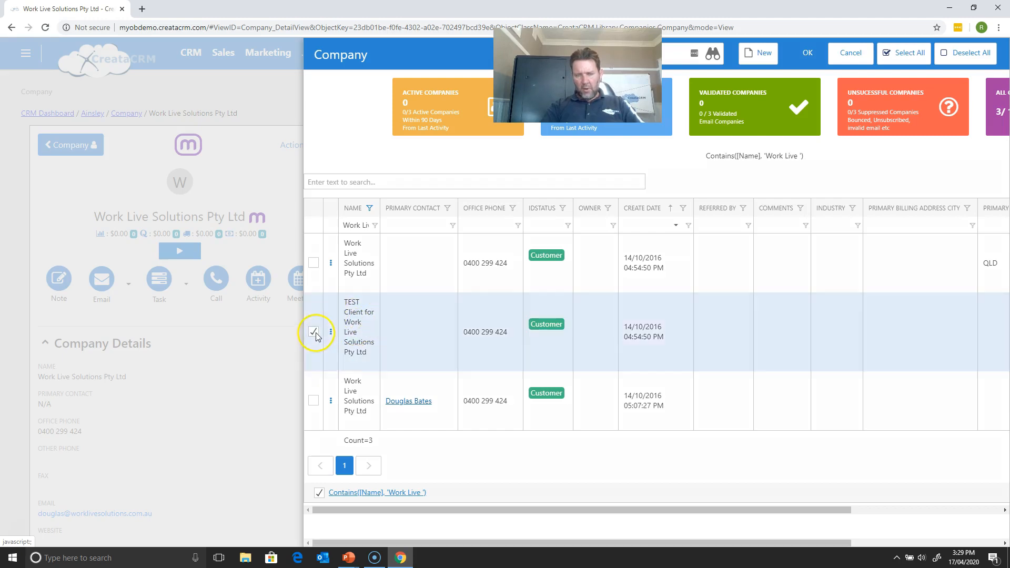
{"action": "left_click", "coordinate": [313, 401]}
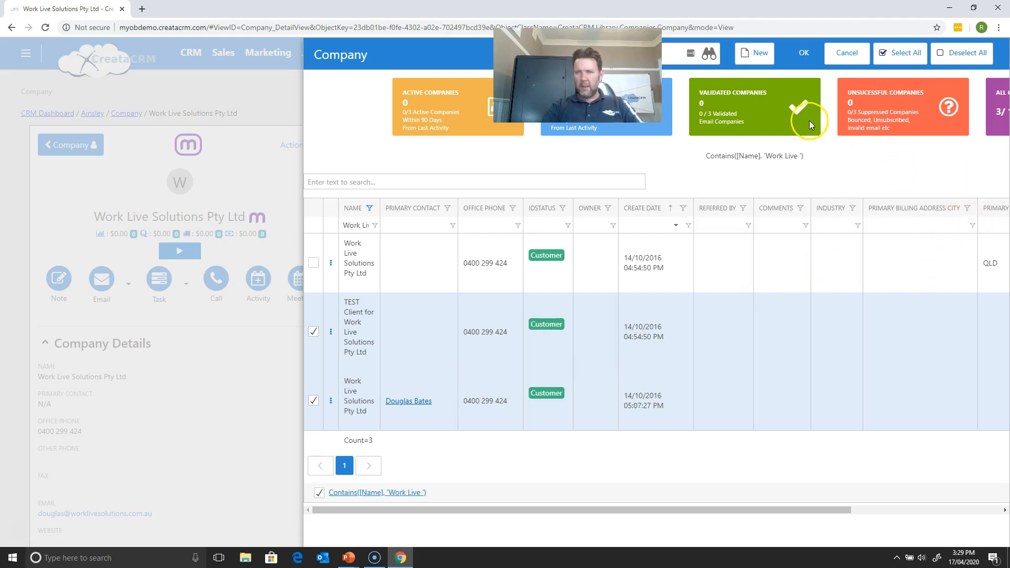
{"action": "left_click", "coordinate": [806, 52]}
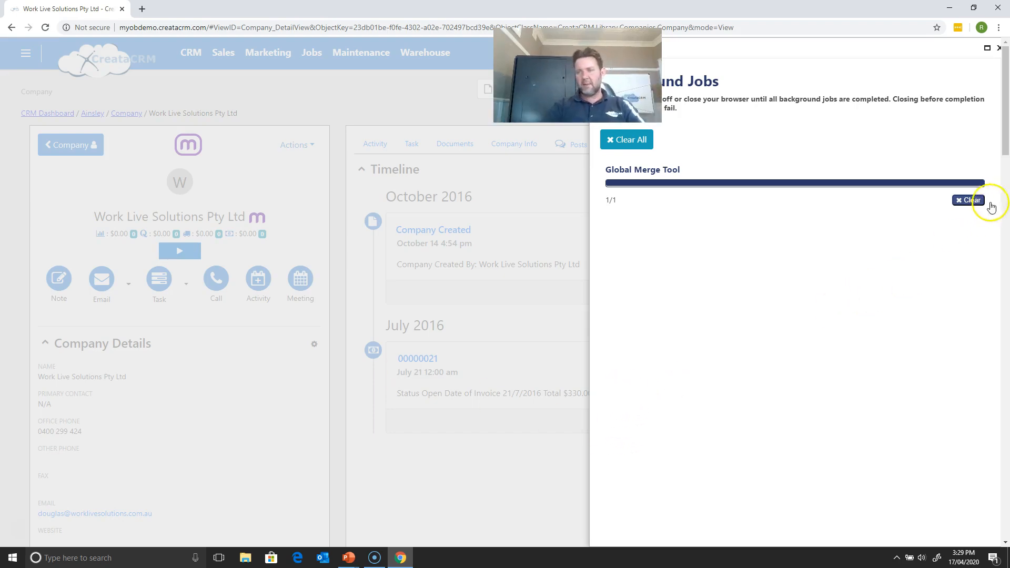
{"action": "left_click", "coordinate": [970, 200]}
{"action": "left_click", "coordinate": [999, 48]}
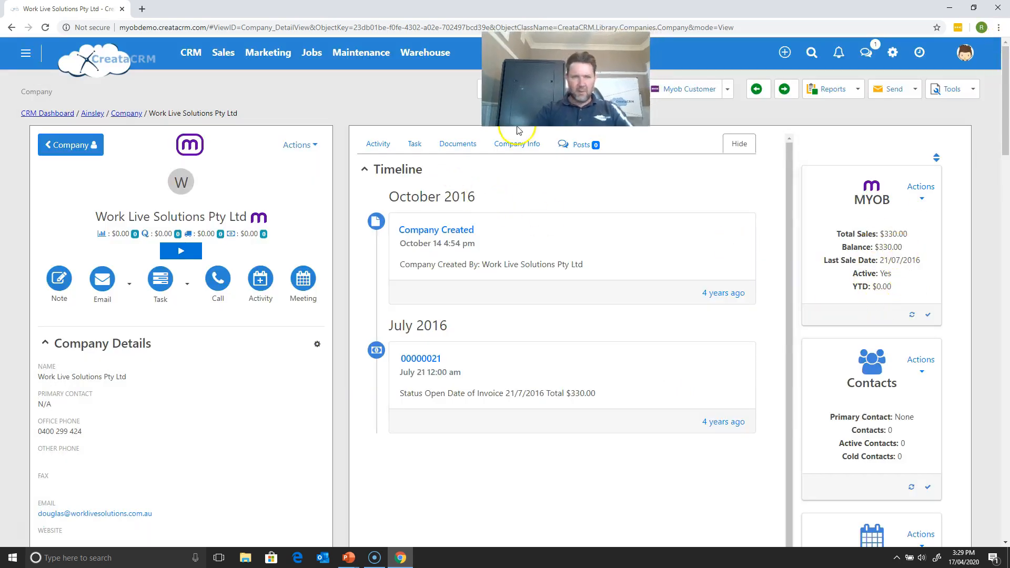
- Refresh the merged company record and review its MYOB figures and its list of linked contacts
{"action": "left_click", "coordinate": [600, 90]}
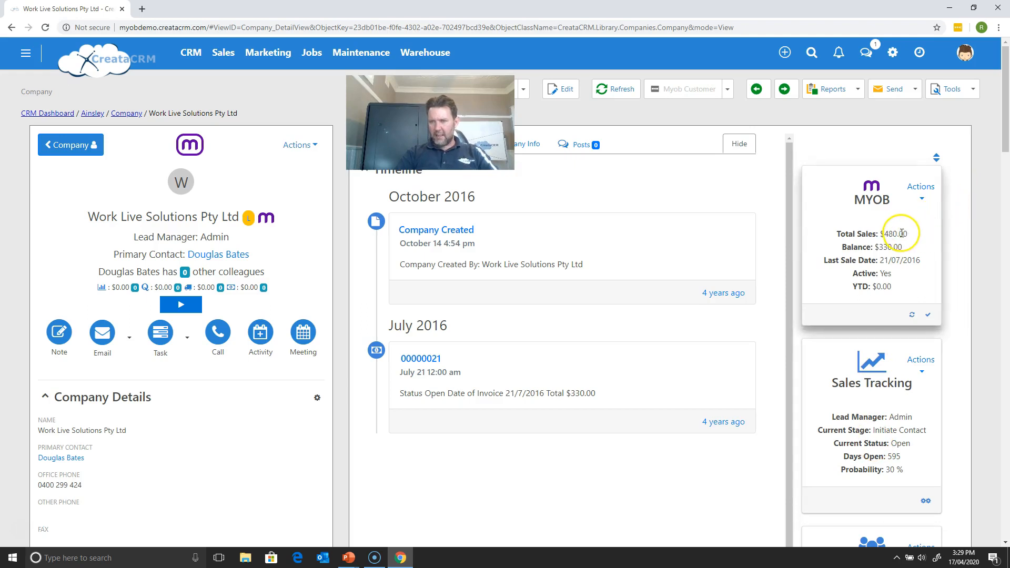
{"action": "left_click_drag", "start_coordinate": [1002, 135], "coordinate": [998, 206]}
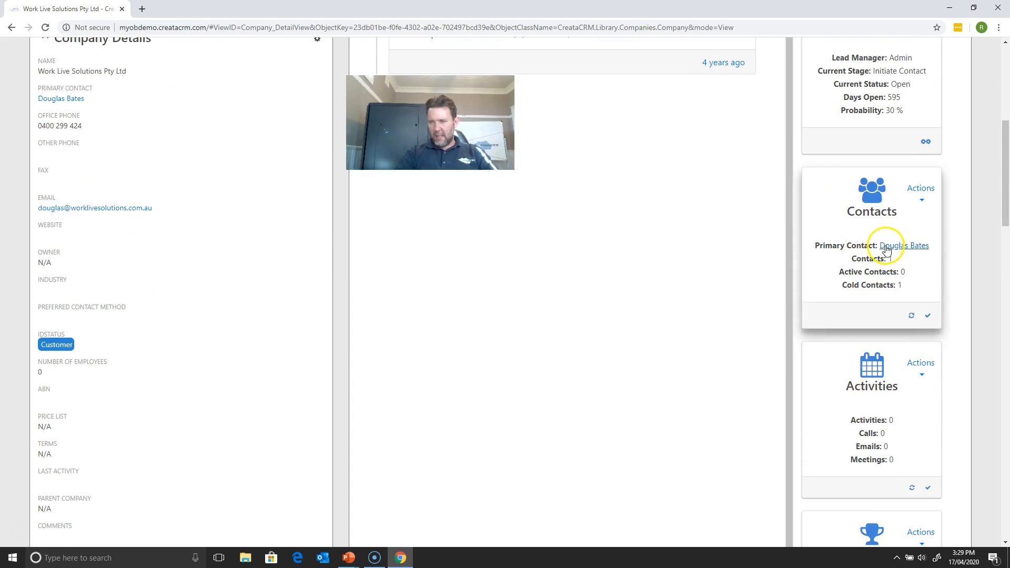
{"action": "right_click", "coordinate": [872, 273]}
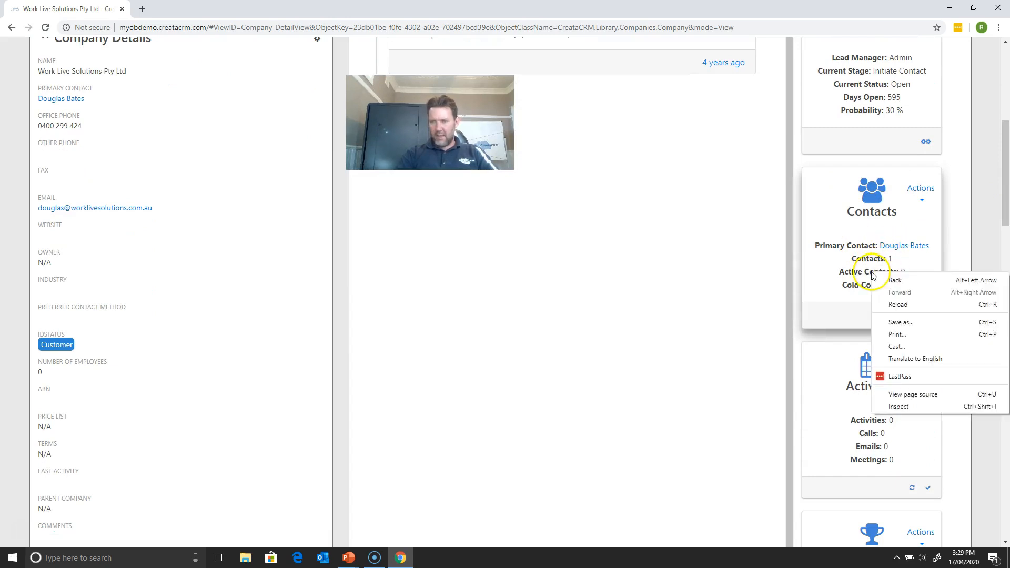
{"action": "left_click", "coordinate": [843, 248]}
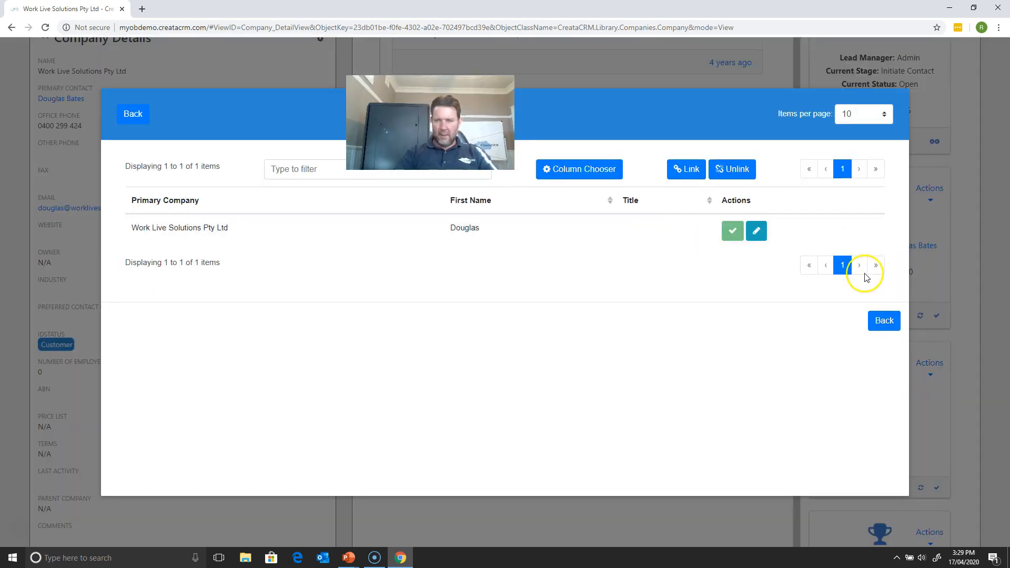
{"action": "left_click", "coordinate": [886, 322]}
{"action": "left_click_drag", "start_coordinate": [1005, 205], "coordinate": [1005, 131]}
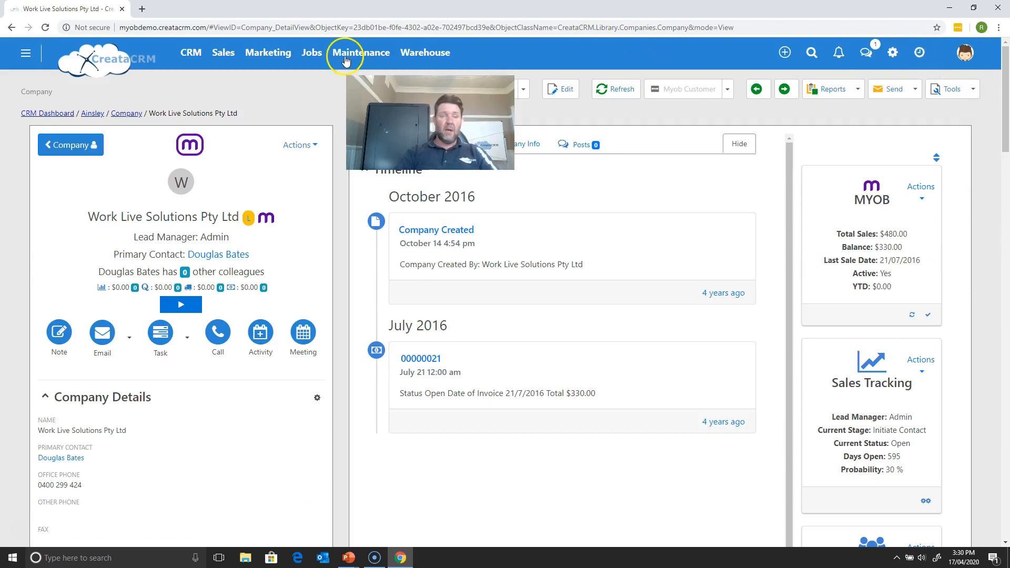
- Check the merged Work Live Solutions entry in the company list and its record, and clear the list's Name filter
{"action": "left_click", "coordinate": [138, 114]}
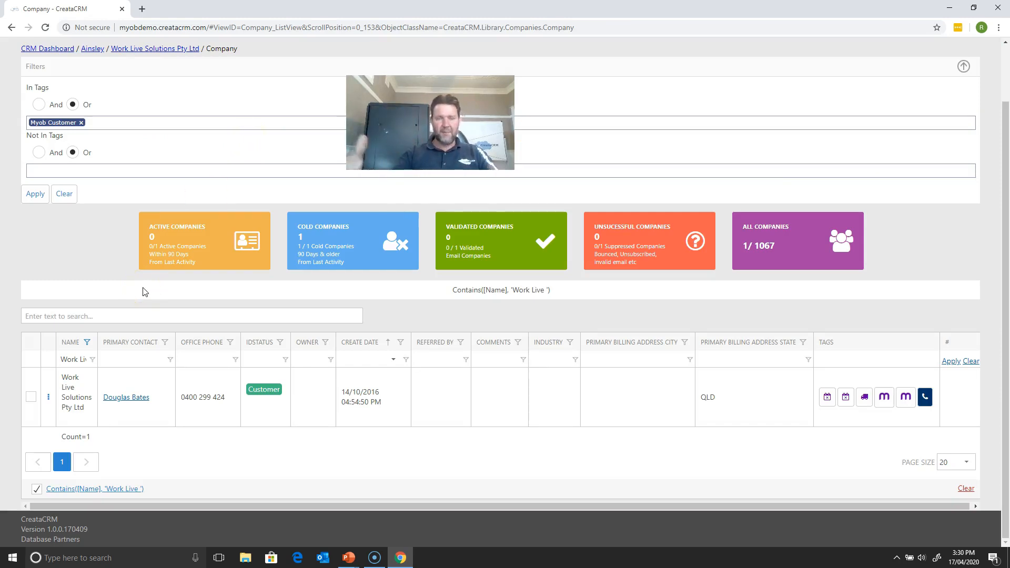
{"action": "left_click", "coordinate": [72, 410]}
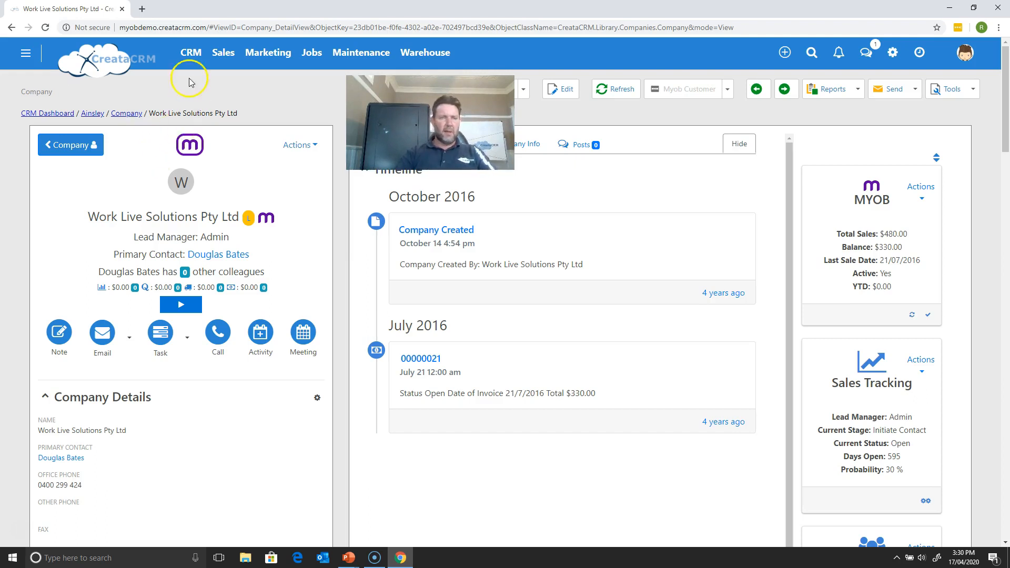
{"action": "left_click", "coordinate": [115, 114]}
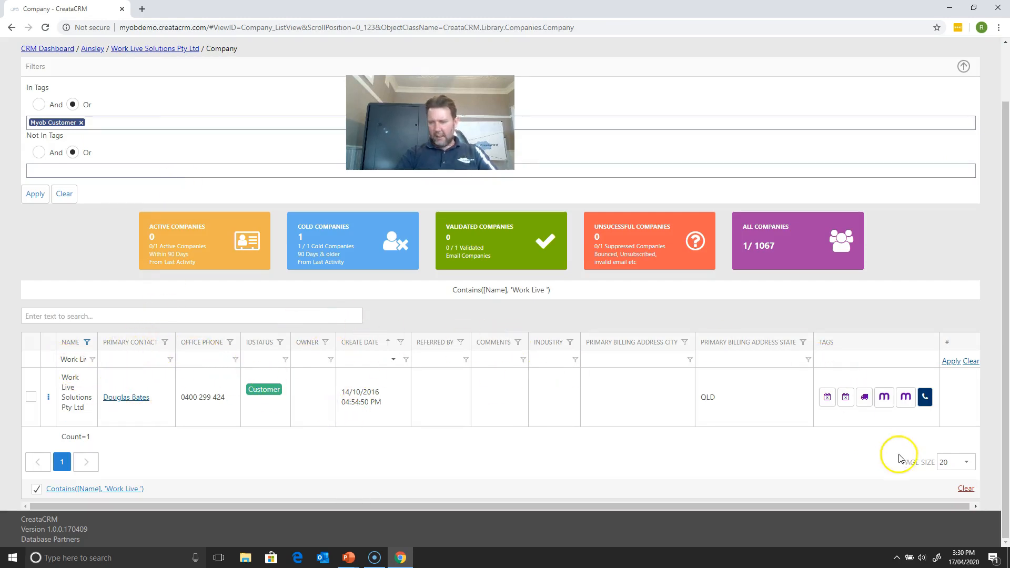
{"action": "left_click", "coordinate": [966, 489]}
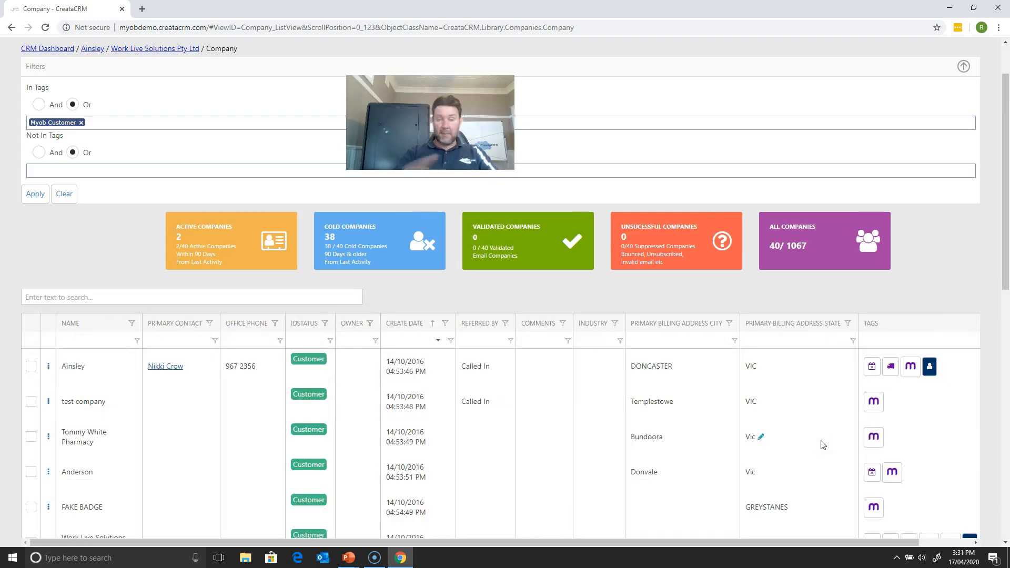
- Look over the Industry column's options and choose Affiliate/Partner as Tommy White Pharmacy's Referred By value in the company list
{"action": "right_click", "coordinate": [605, 329]}
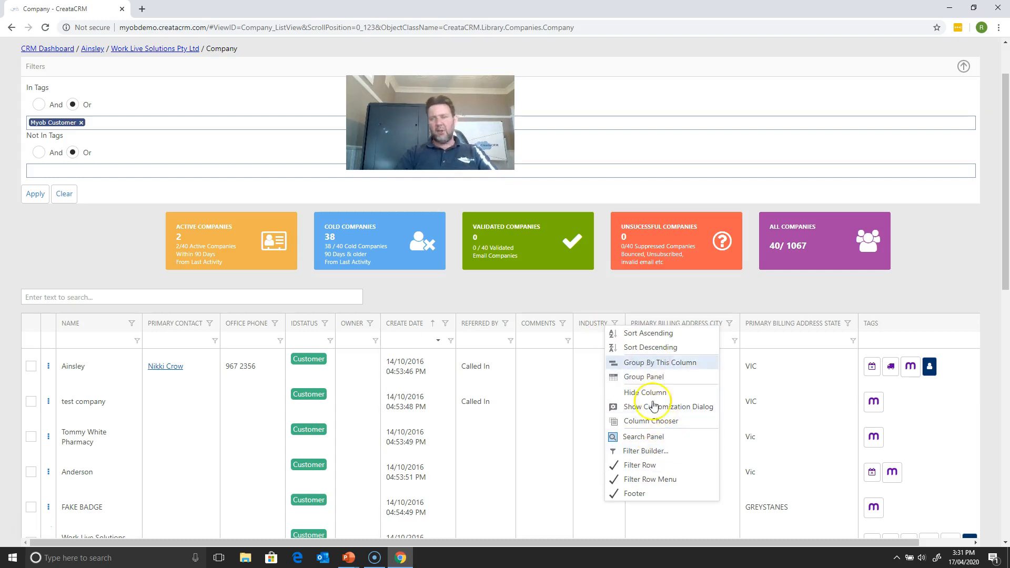
{"action": "left_click", "coordinate": [520, 288]}
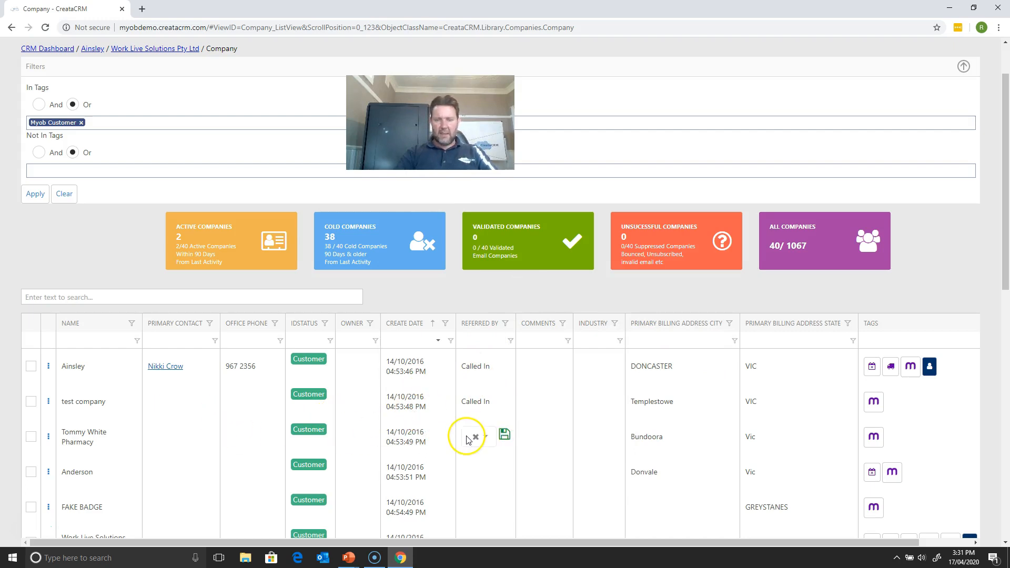
{"action": "left_click", "coordinate": [476, 436]}
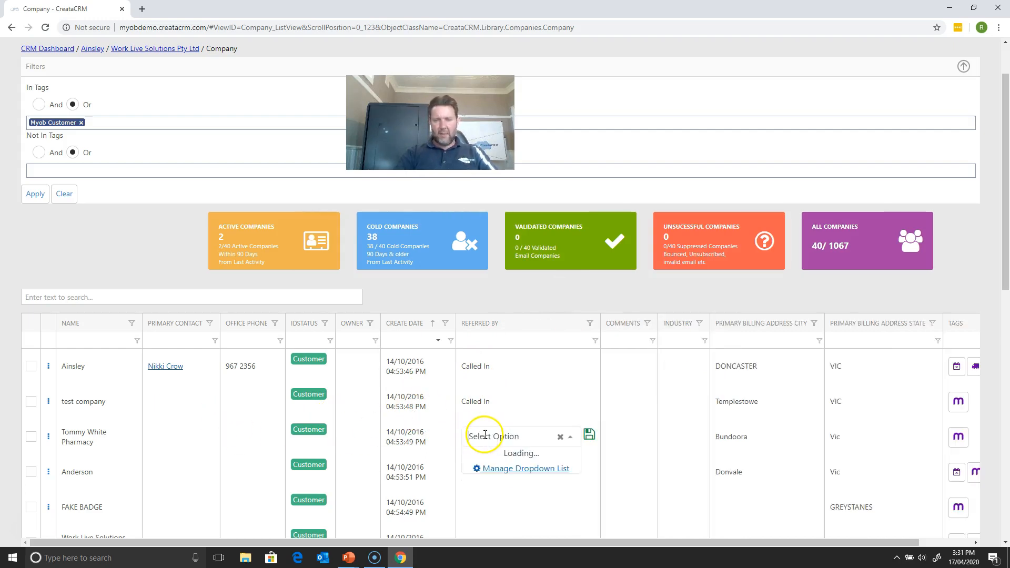
{"action": "left_click", "coordinate": [518, 476]}
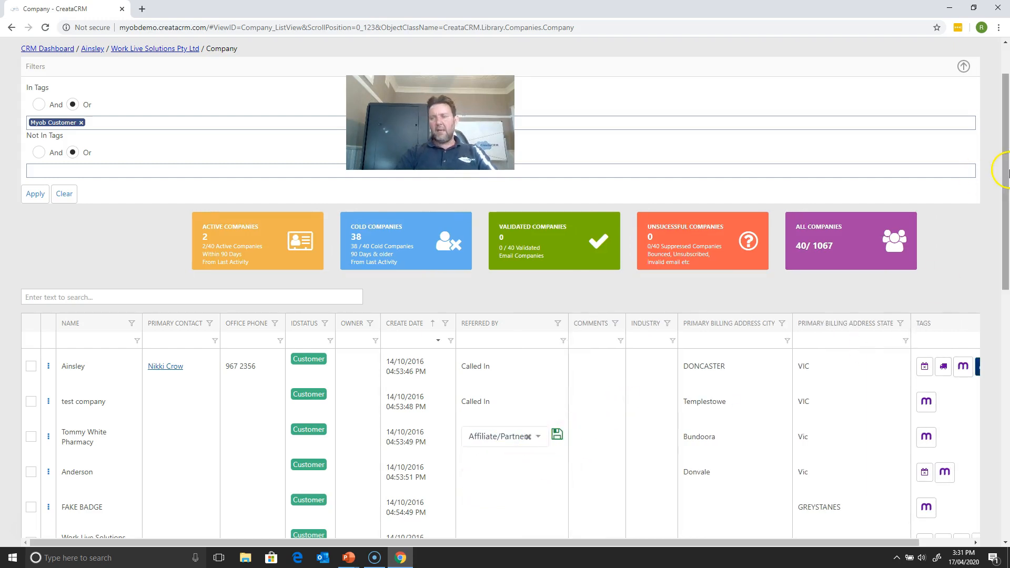
- Switch from the company list to the CRM contact list and look over the file formats offered for exporting its reports
{"action": "scroll", "coordinate": [1003, 169], "scroll_direction": "up", "scroll_amount": 2}
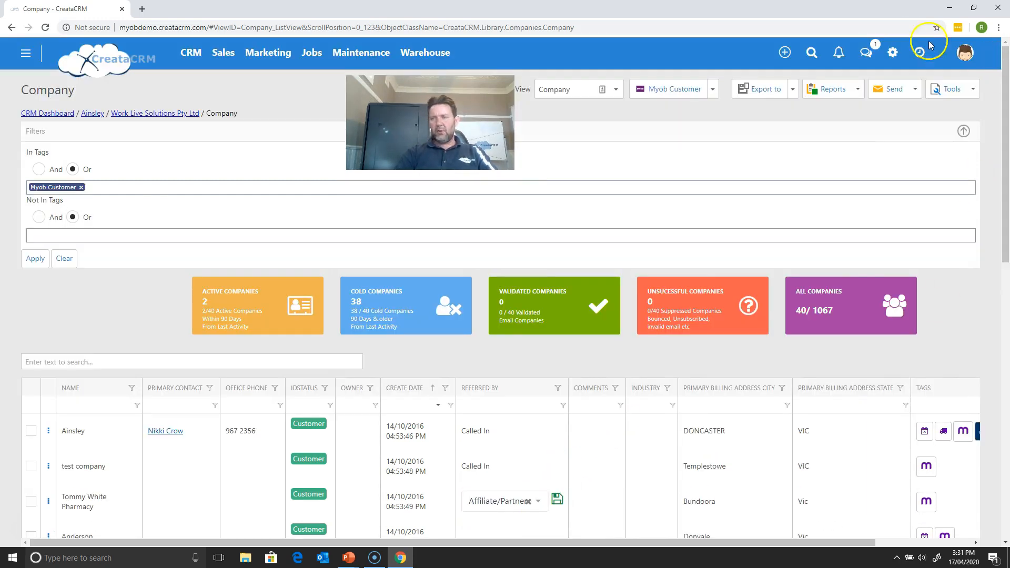
{"action": "left_click", "coordinate": [951, 88]}
{"action": "mouse_move", "coordinate": [940, 125]}
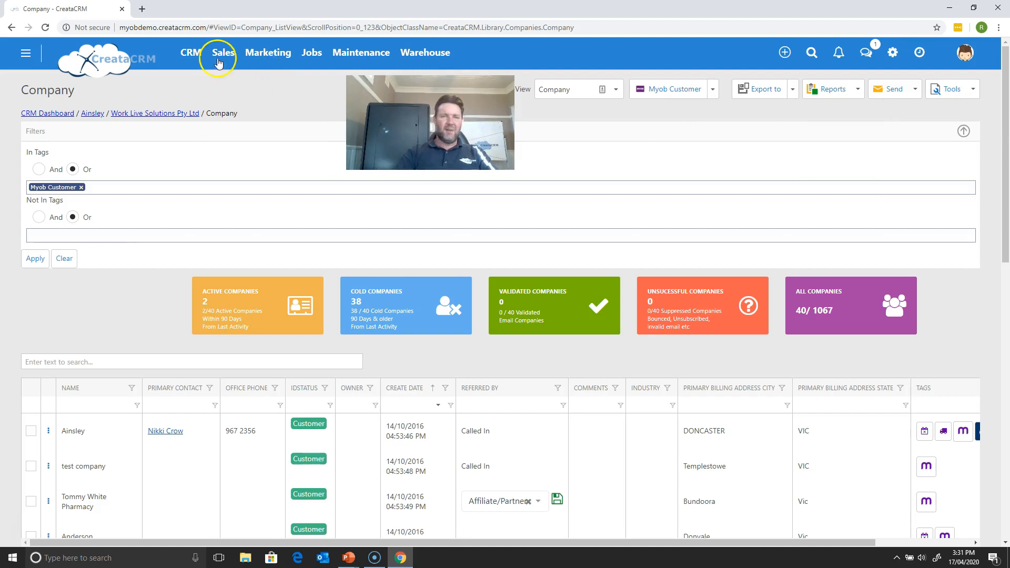
{"action": "left_click", "coordinate": [199, 57]}
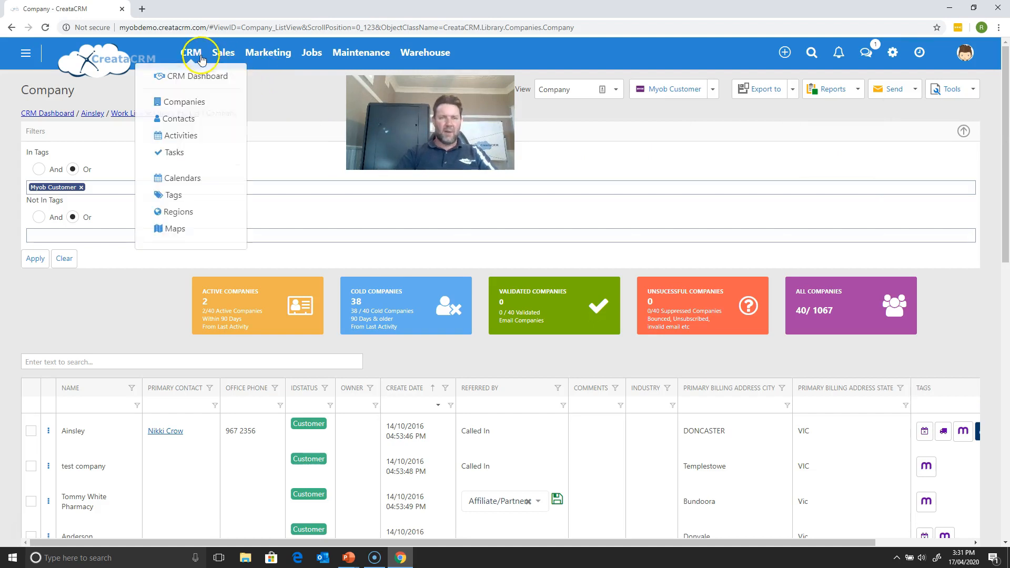
{"action": "left_click", "coordinate": [204, 121]}
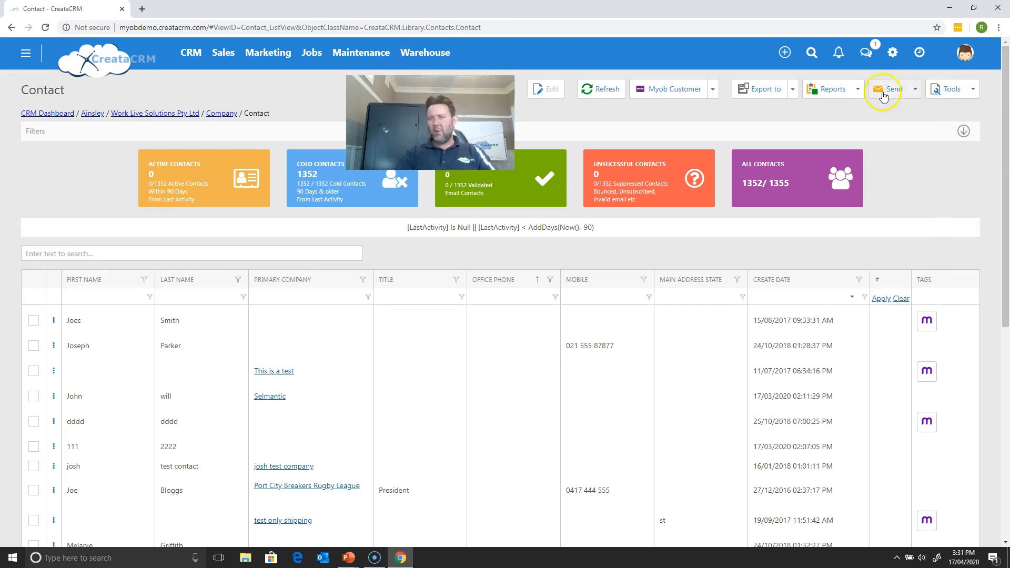
{"action": "left_click", "coordinate": [858, 89]}
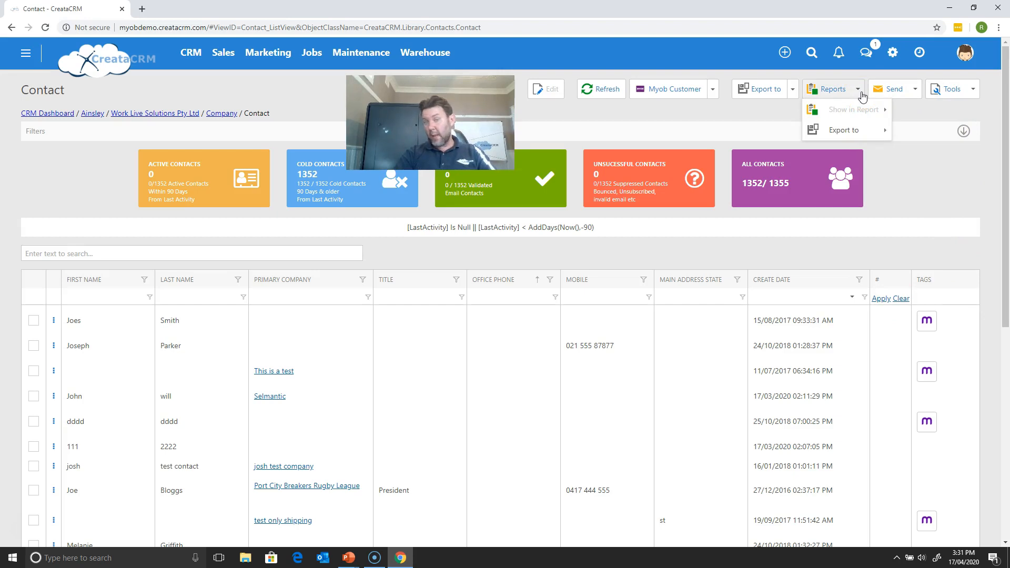
{"action": "left_click", "coordinate": [884, 140]}
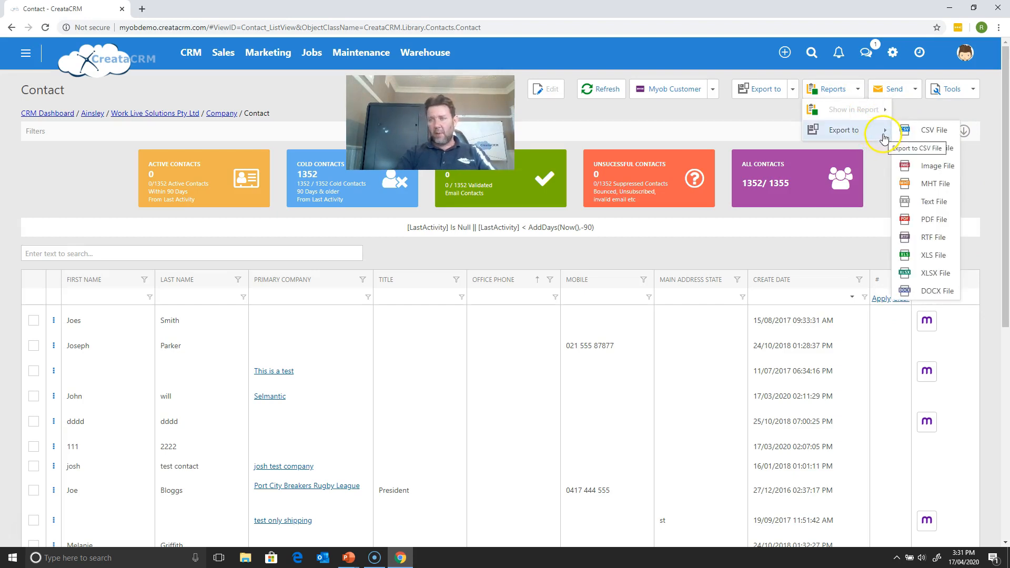